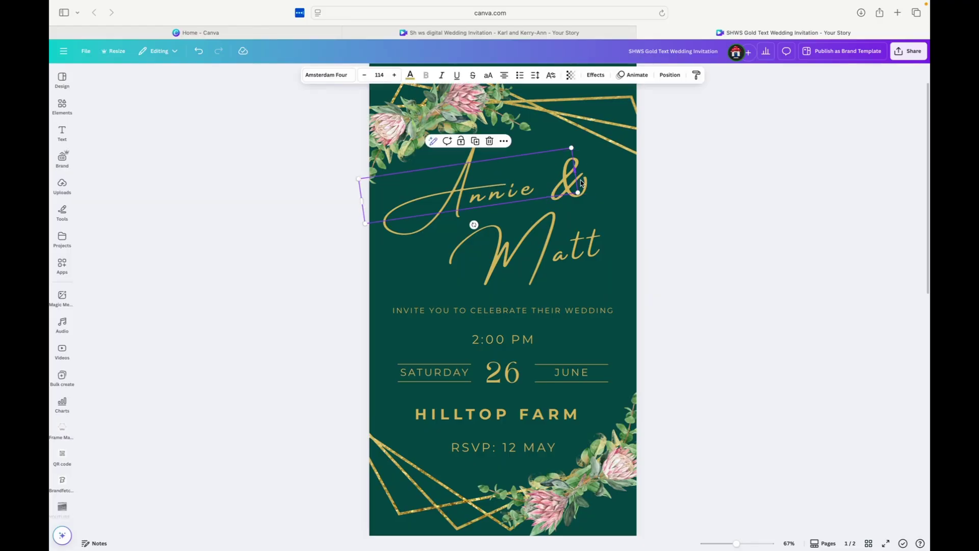
Group the couple's two name texts and the ampersand on the invitation page
{"action": "left_click", "coordinate": [575, 180], "text": "shift"}
{"action": "left_click", "coordinate": [564, 229], "text": "shift"}
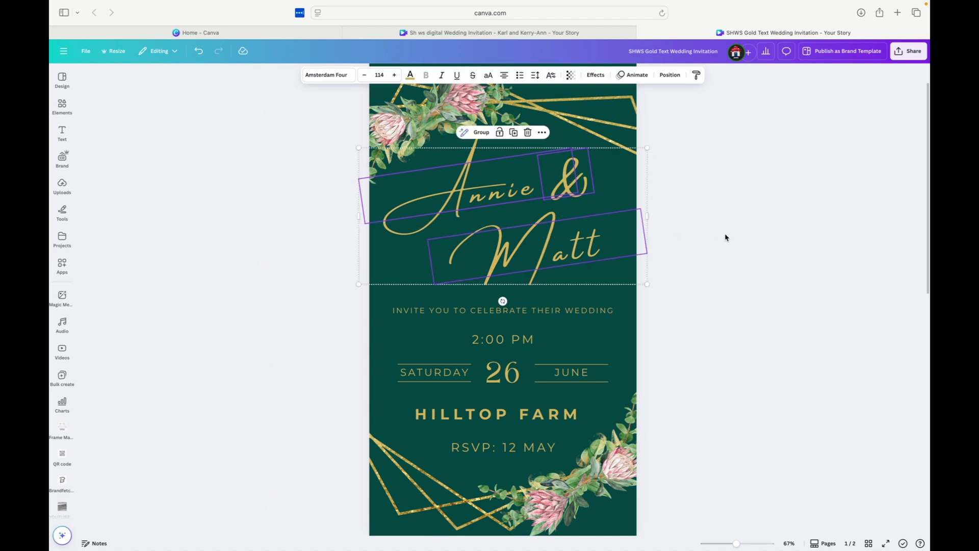
{"action": "left_click", "coordinate": [483, 133]}
Add a new page after the invitation and remove its green background so it is blank white
{"action": "key", "text": "super+Return"}
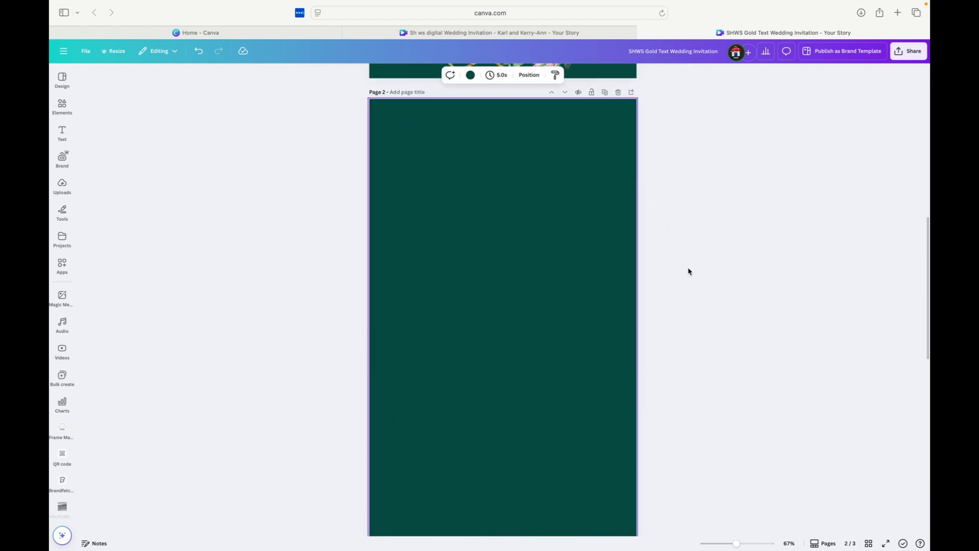
{"action": "scroll", "coordinate": [689, 271], "scroll_direction": "up", "scroll_amount": 4}
{"action": "key", "text": "BackSpace"}
{"action": "scroll", "coordinate": [507, 371], "scroll_direction": "up", "scroll_amount": 6}
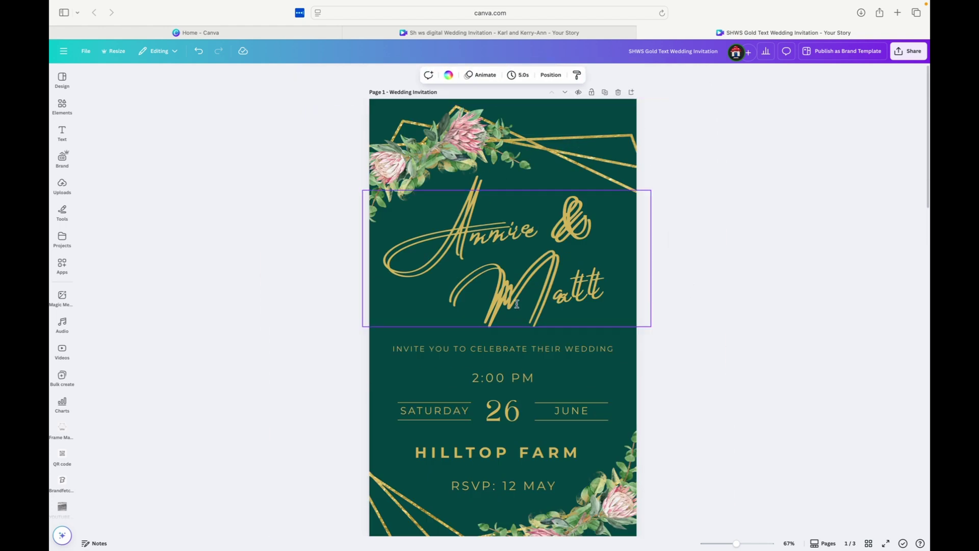
Duplicate the grouped names and move the copy onto the blank page 2
{"action": "left_click", "coordinate": [513, 283]}
{"action": "left_click_drag", "start_coordinate": [499, 276], "coordinate": [506, 550]}
{"action": "scroll", "coordinate": [477, 151], "scroll_direction": "down", "scroll_amount": 7}
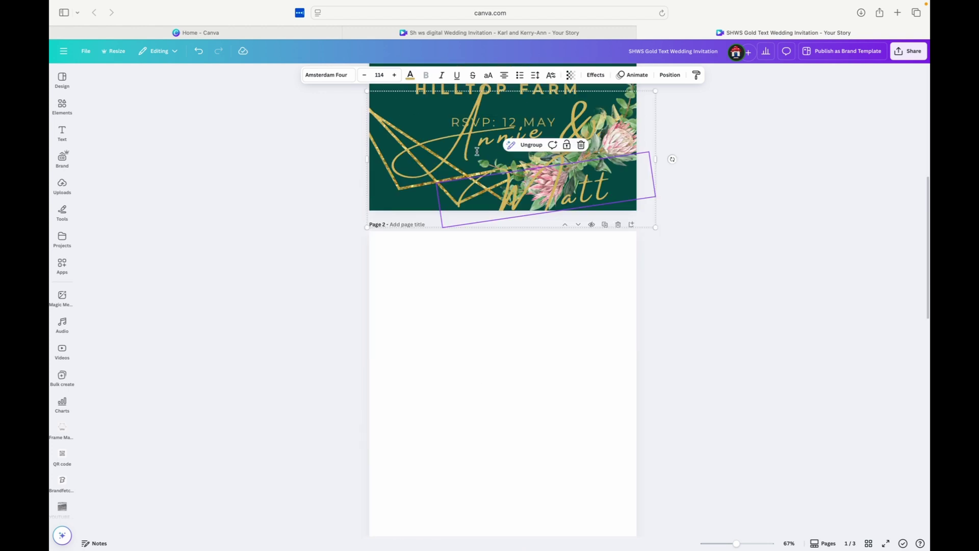
{"action": "left_click_drag", "start_coordinate": [470, 136], "coordinate": [456, 377]}
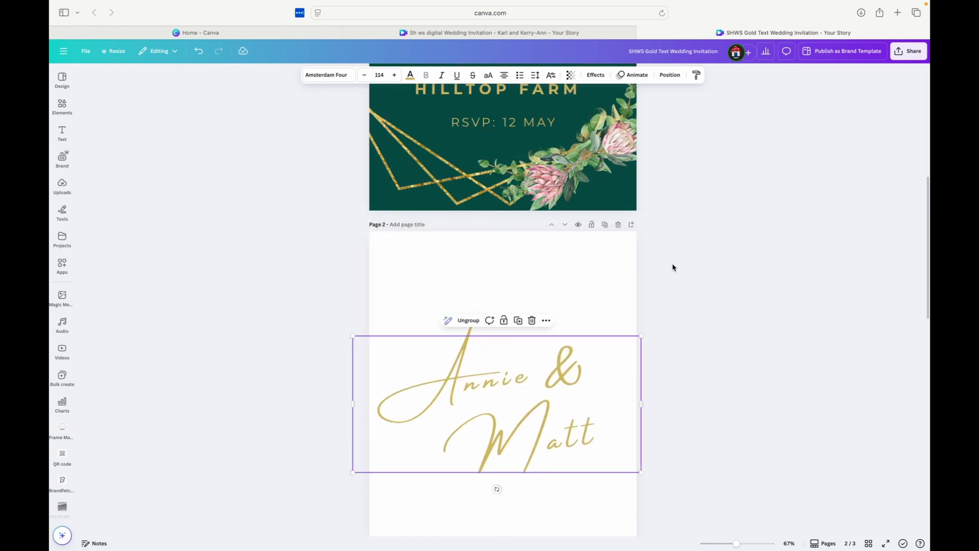
{"action": "scroll", "coordinate": [671, 267], "scroll_direction": "down", "scroll_amount": 3}
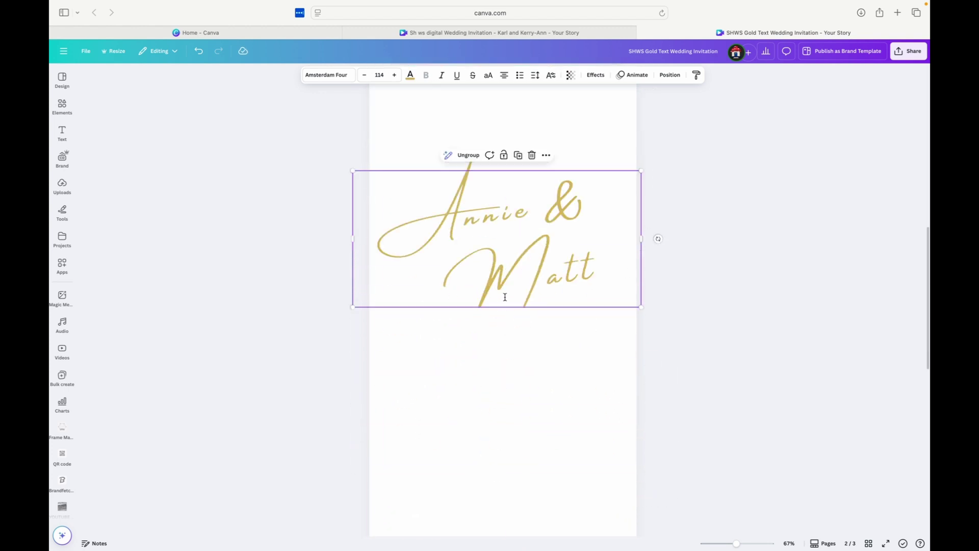
Rotate the copied names group on page 2 by 90 degrees counter-clockwise so the text reads upwards
{"action": "left_click", "coordinate": [521, 270]}
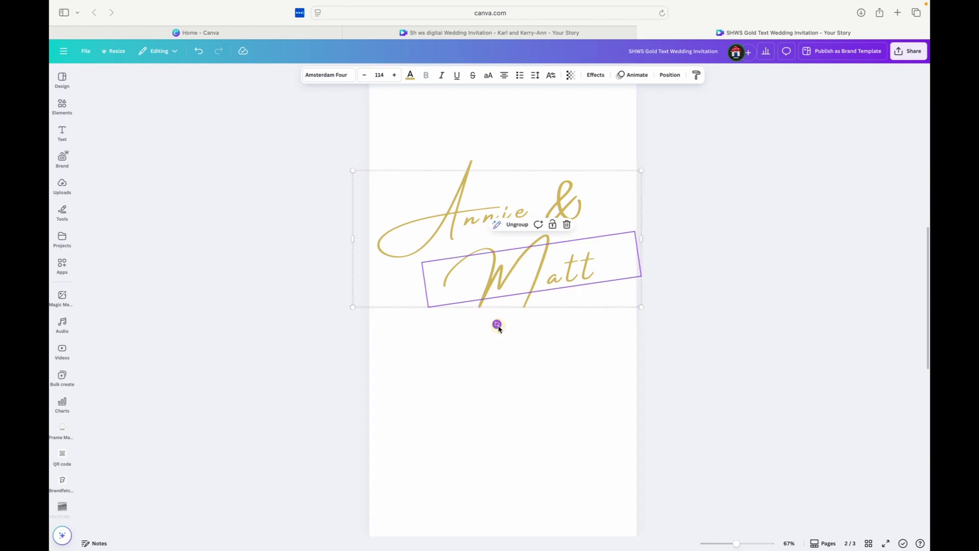
{"action": "left_click_drag", "start_coordinate": [497, 325], "coordinate": [521, 238]}
{"action": "left_click", "coordinate": [703, 310]}
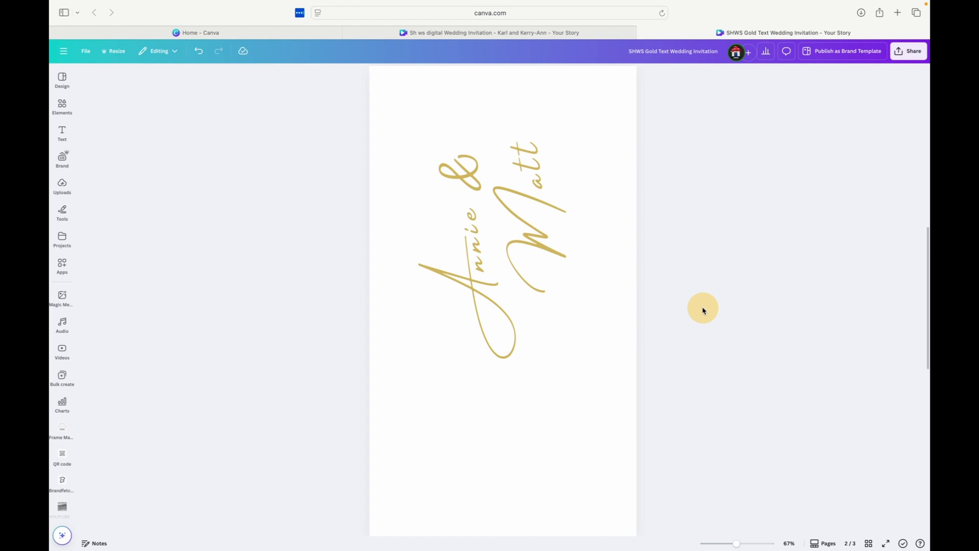
Reposition and enlarge the rotated names group until it nearly fills page 2
{"action": "left_click_drag", "start_coordinate": [737, 544], "coordinate": [735, 544]}
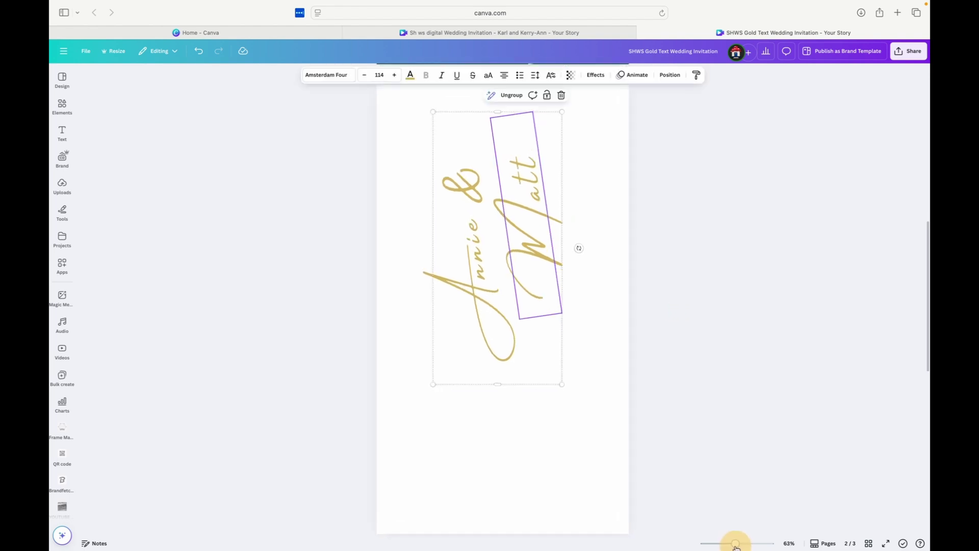
{"action": "left_click", "coordinate": [711, 305]}
{"action": "left_click_drag", "start_coordinate": [508, 262], "coordinate": [557, 404]}
{"action": "left_click_drag", "start_coordinate": [482, 252], "coordinate": [385, 121]}
{"action": "left_click", "coordinate": [683, 243]}
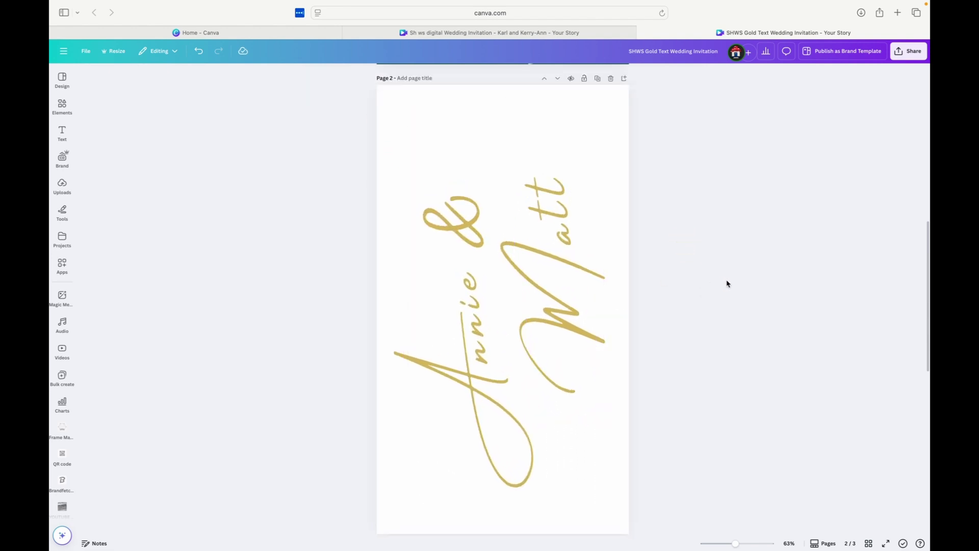
Add a square shape from the elements library to page 2
{"action": "left_click", "coordinate": [520, 178]}
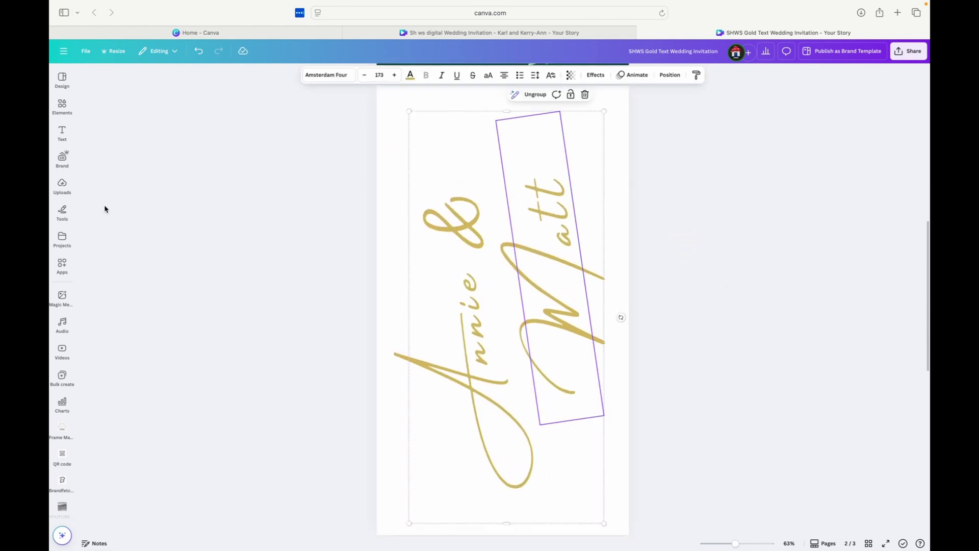
{"action": "left_click", "coordinate": [270, 218]}
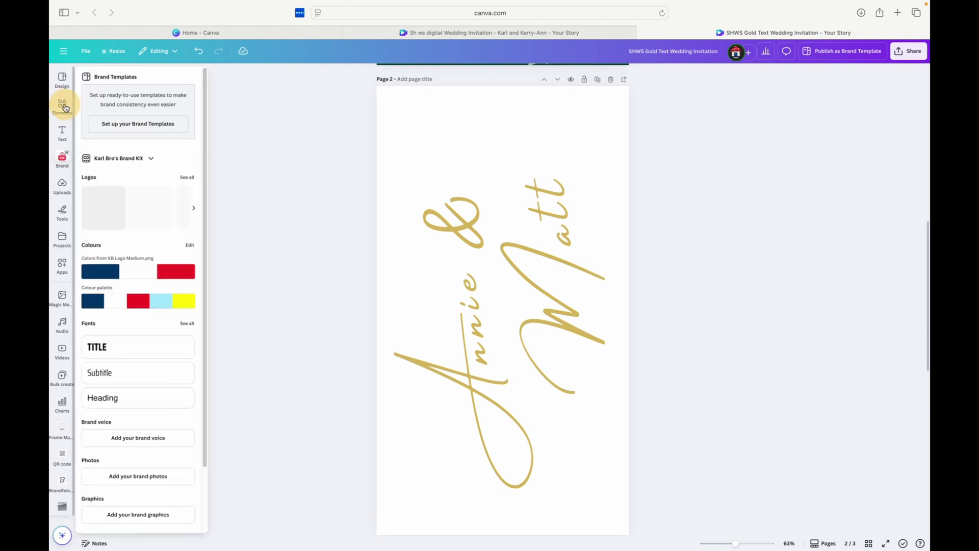
{"action": "mouse_move", "coordinate": [64, 106]}
{"action": "left_click", "coordinate": [130, 81]}
{"action": "left_click_drag", "start_coordinate": [131, 80], "coordinate": [87, 80]}
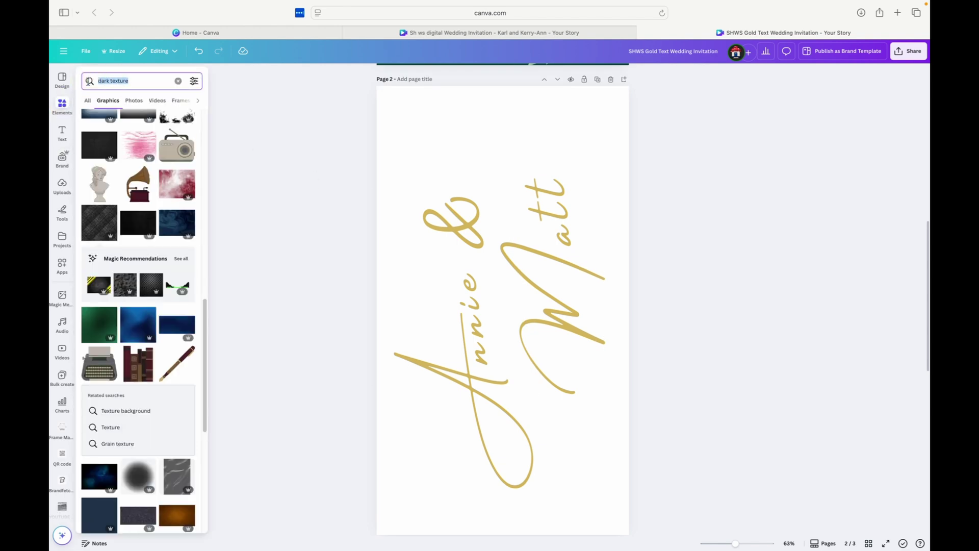
{"action": "type", "text": "rec"}
{"action": "left_click", "coordinate": [109, 119]}
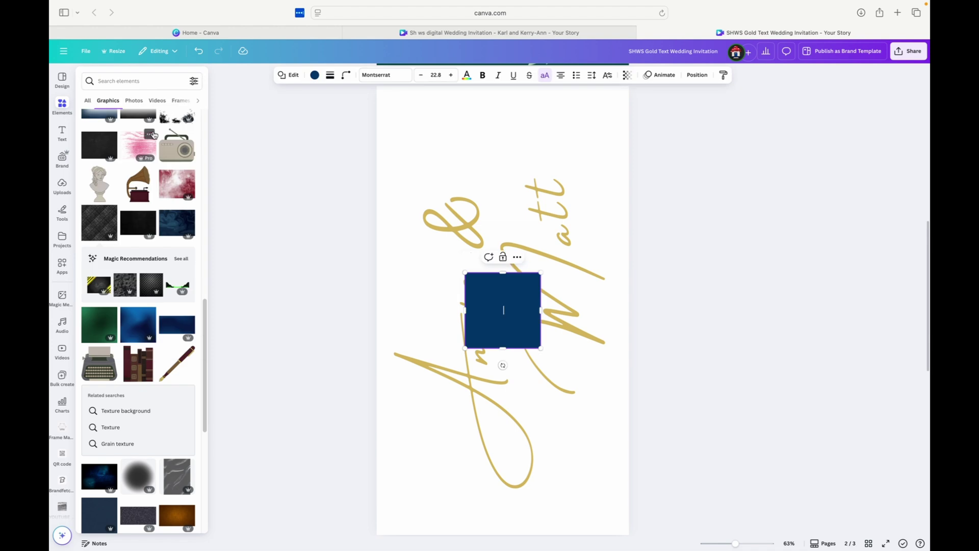
Set the square's fill colour to red
{"action": "left_click", "coordinate": [315, 75]}
{"action": "left_click", "coordinate": [131, 192]}
{"action": "left_click", "coordinate": [301, 216]}
{"action": "double_click", "coordinate": [503, 321]}
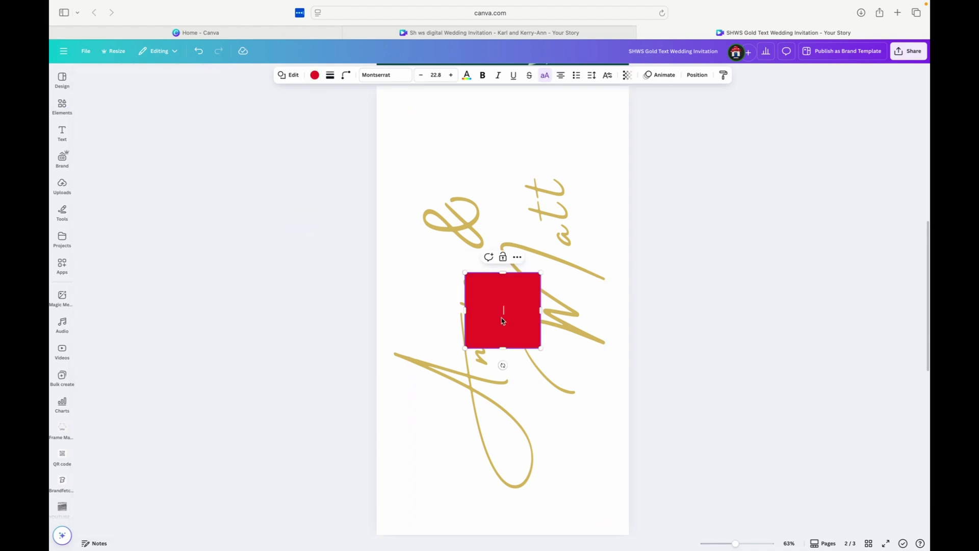
{"action": "left_click", "coordinate": [427, 198]}
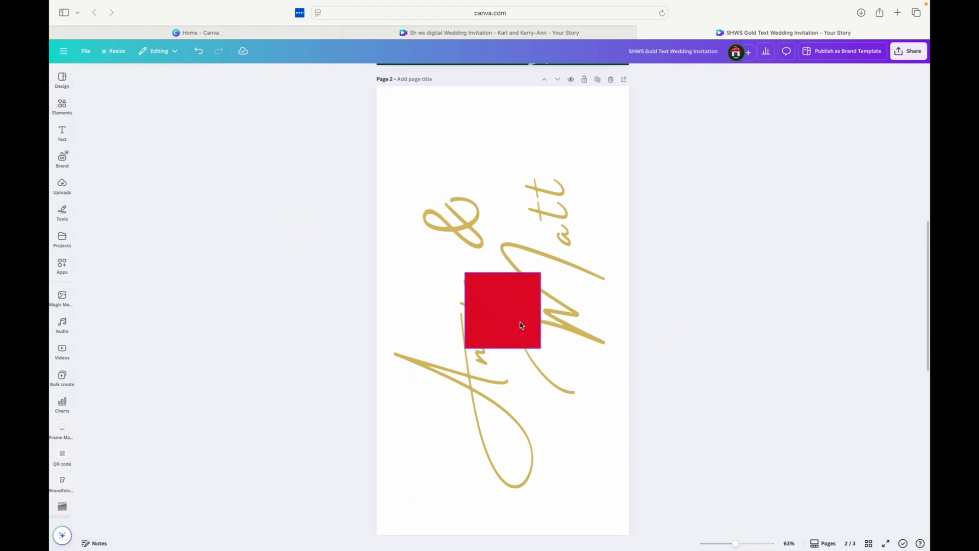
Move the red square towards the lower part of page 2 and stretch it into a rectangle about 949 × 1596 px covering the names
{"action": "left_click", "coordinate": [503, 332]}
{"action": "left_click_drag", "start_coordinate": [503, 332], "coordinate": [574, 483]}
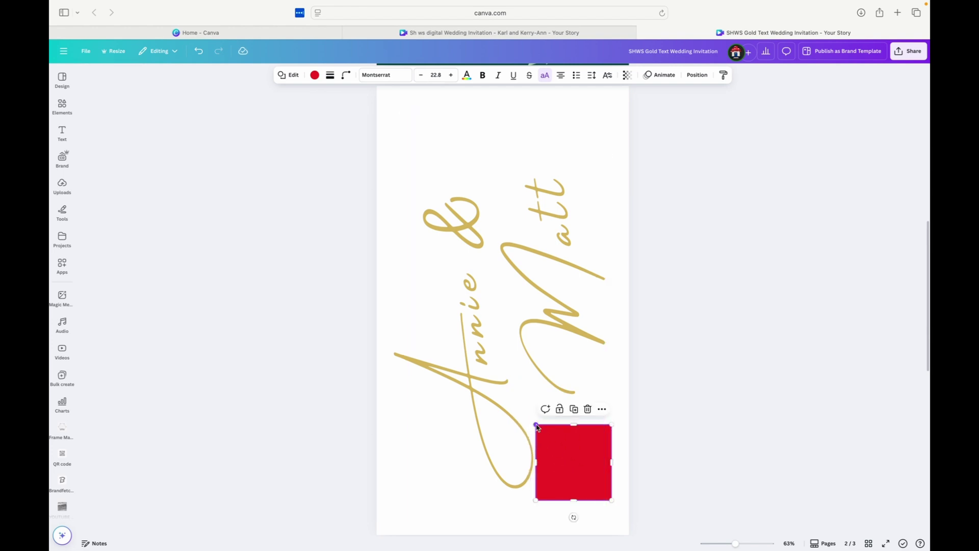
{"action": "left_click_drag", "start_coordinate": [535, 425], "coordinate": [390, 127]}
{"action": "left_click", "coordinate": [781, 243]}
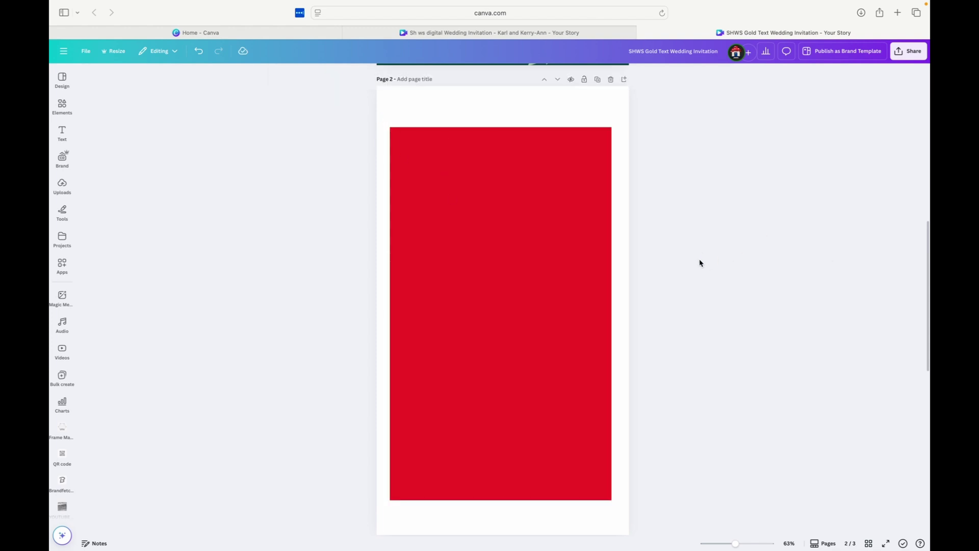
Move the red rectangle's layer beneath the names group and recolour the names white
{"action": "left_click", "coordinate": [473, 268]}
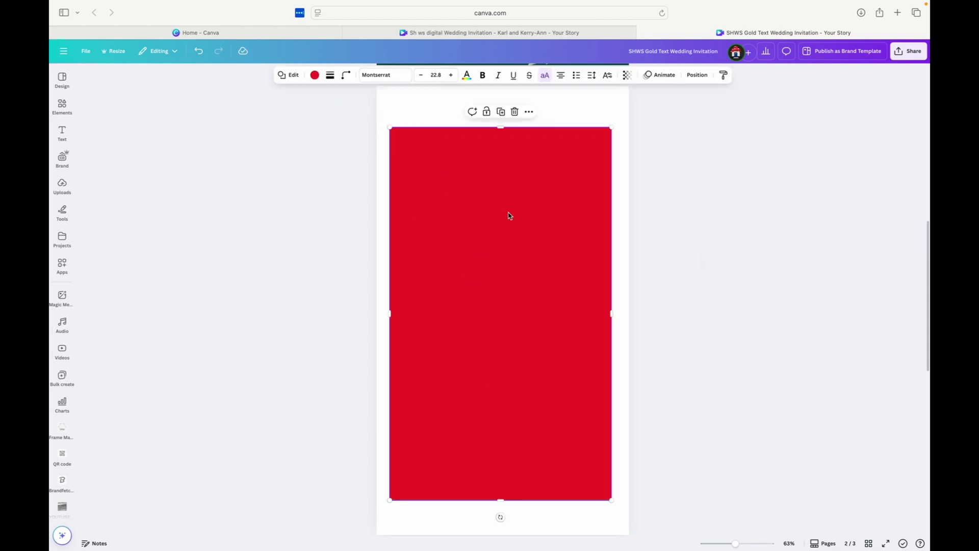
{"action": "left_click", "coordinate": [704, 79]}
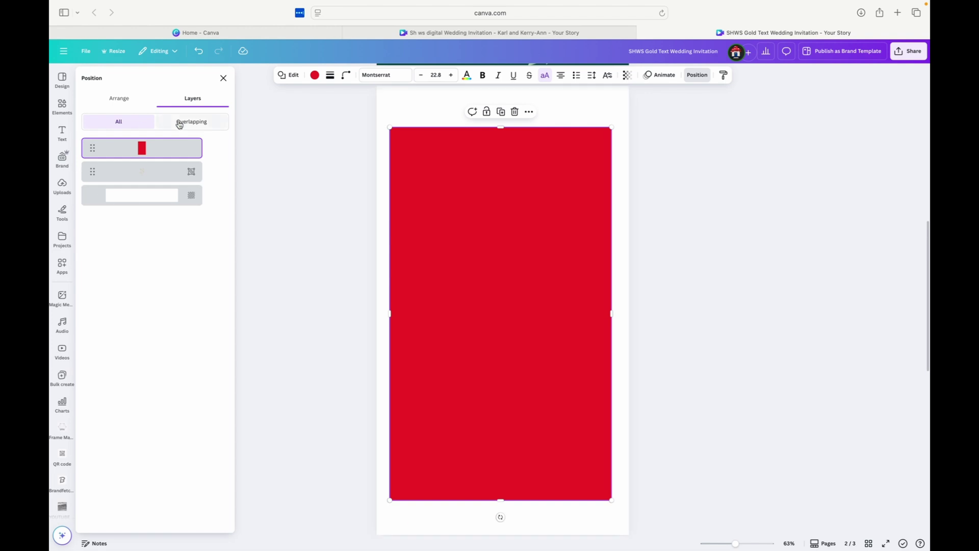
{"action": "left_click_drag", "start_coordinate": [145, 147], "coordinate": [142, 176]}
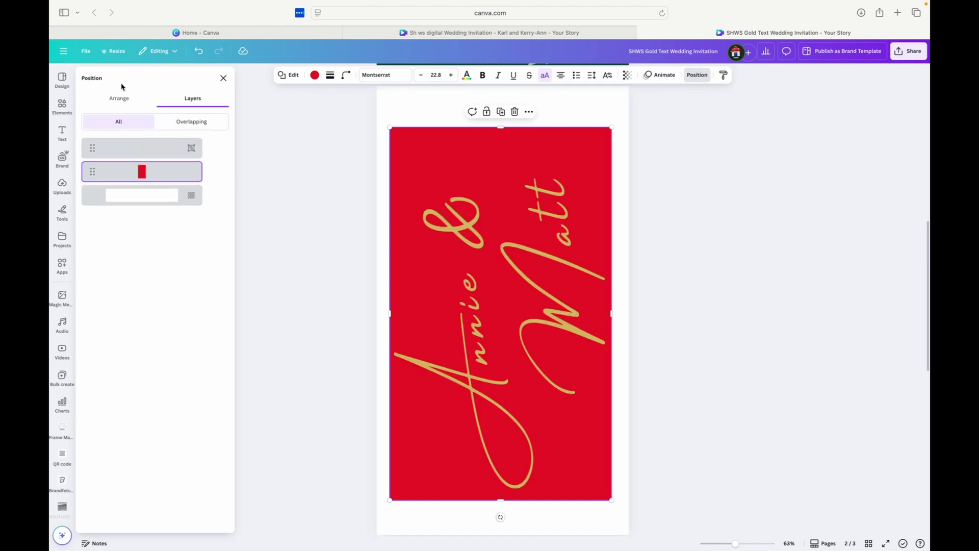
{"action": "left_click", "coordinate": [132, 107]}
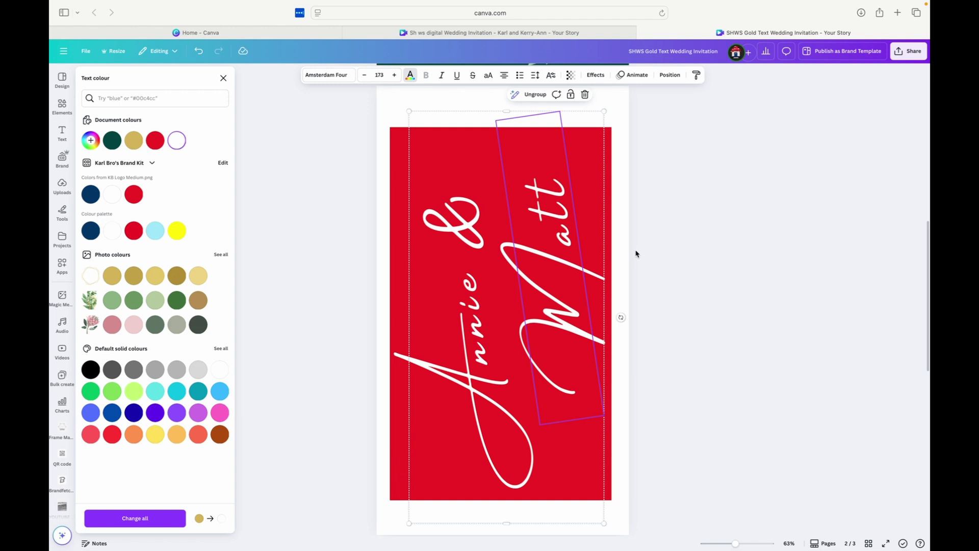
{"action": "left_click", "coordinate": [708, 233]}
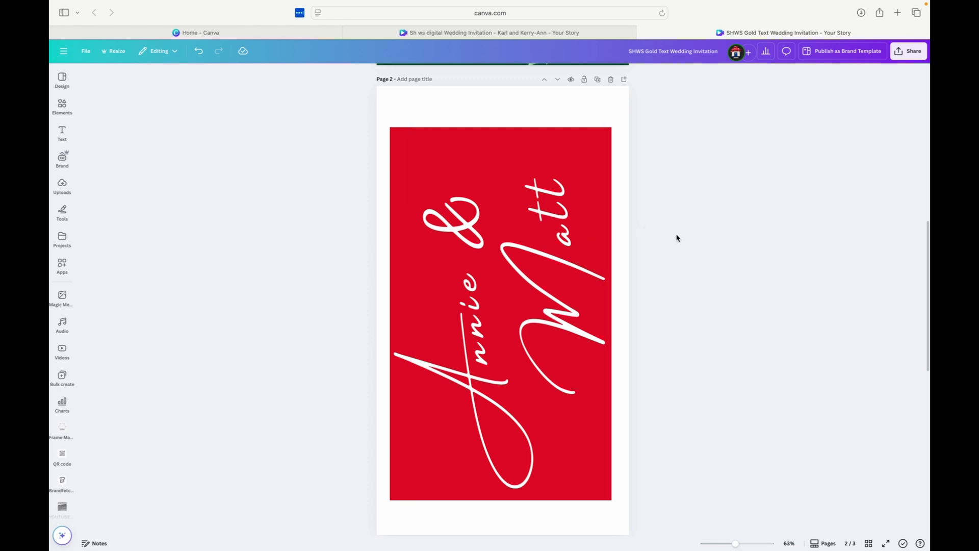
Download only the current page 2 as a PNG file
{"action": "left_click", "coordinate": [907, 51]}
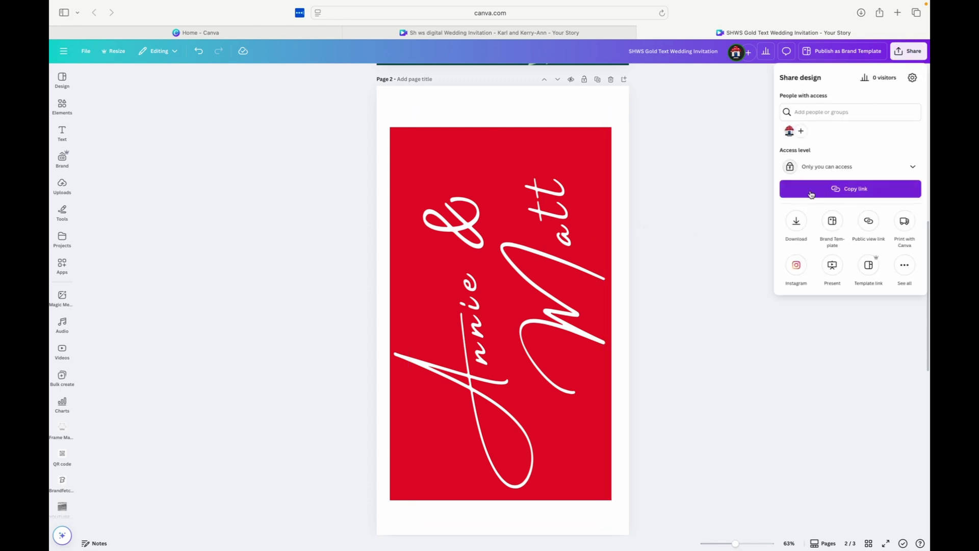
{"action": "left_click", "coordinate": [789, 221]}
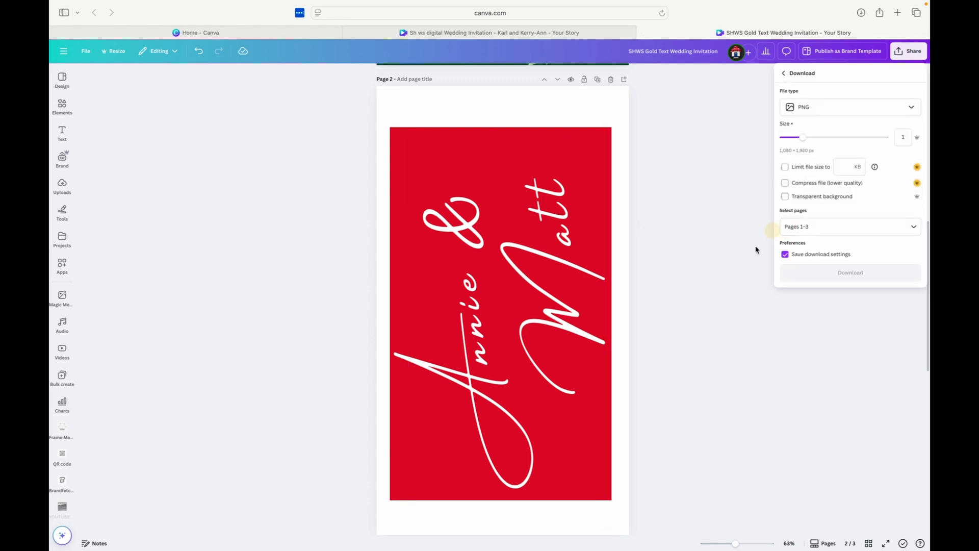
{"action": "left_click", "coordinate": [867, 226]}
{"action": "left_click", "coordinate": [826, 357]}
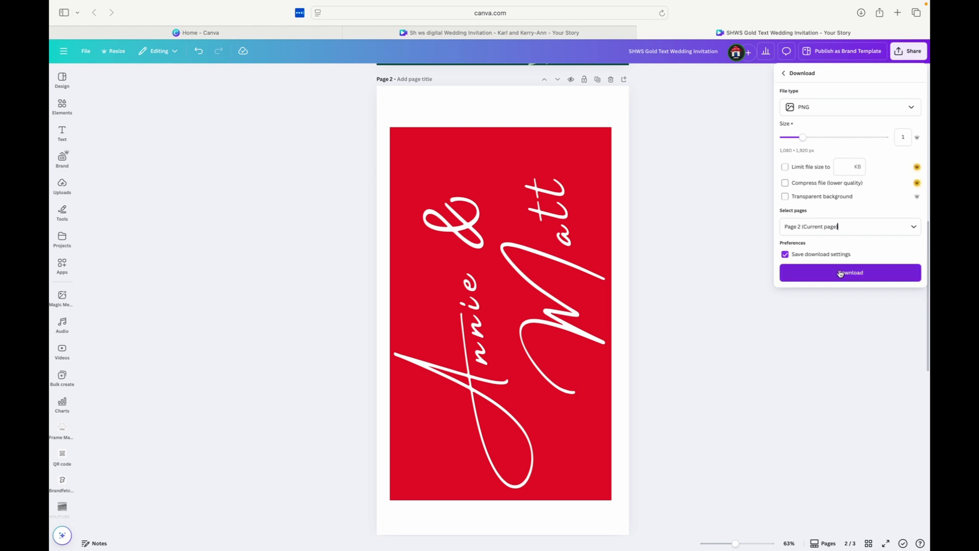
{"action": "left_click", "coordinate": [856, 279]}
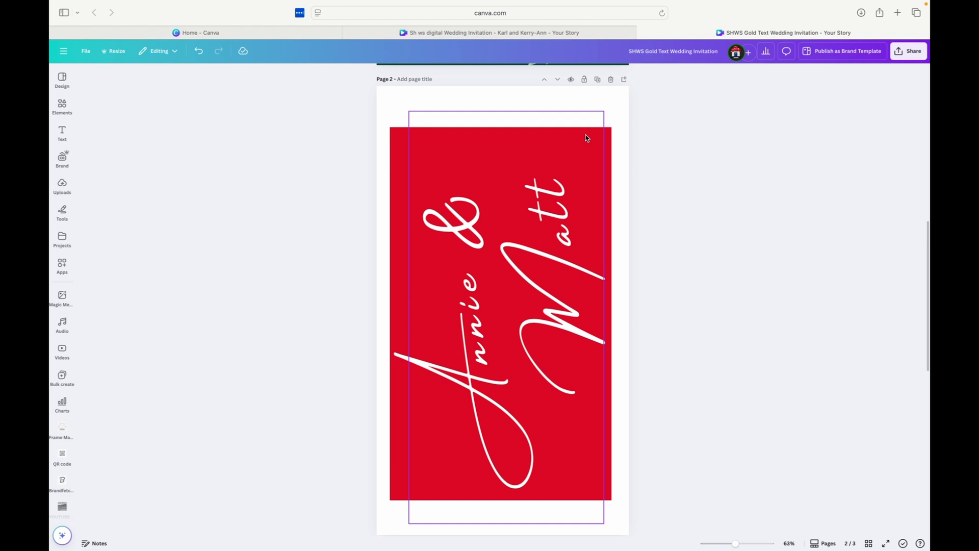
Add a blank page after page 2 and upload the exported SHWS Gold Text Wedding Invitation PNG into it
{"action": "left_click", "coordinate": [624, 79]}
{"action": "left_click", "coordinate": [62, 185]}
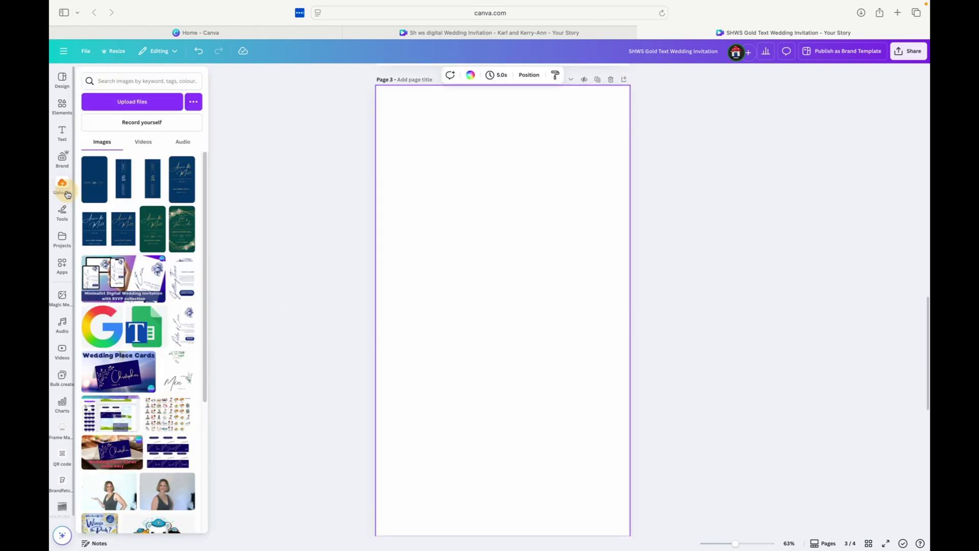
{"action": "left_click", "coordinate": [125, 102]}
{"action": "left_click", "coordinate": [214, 130]}
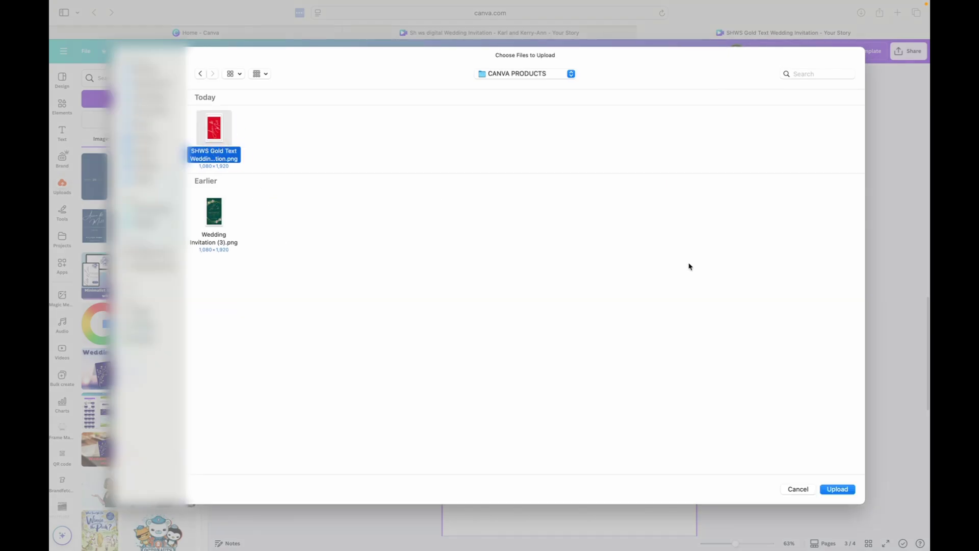
{"action": "left_click", "coordinate": [837, 489]}
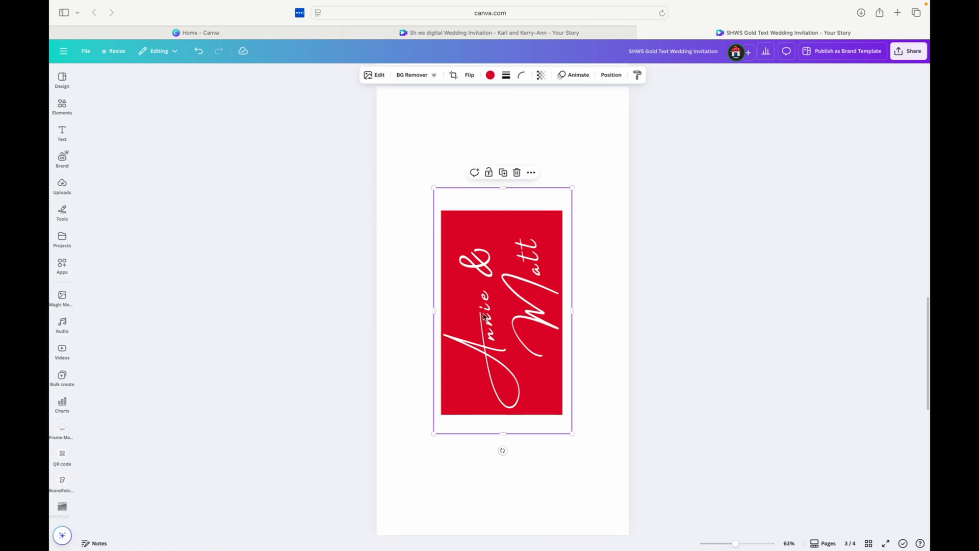
Position the uploaded image on page 3 and enlarge it to nearly fill the page
{"action": "left_click_drag", "start_coordinate": [485, 312], "coordinate": [455, 321]}
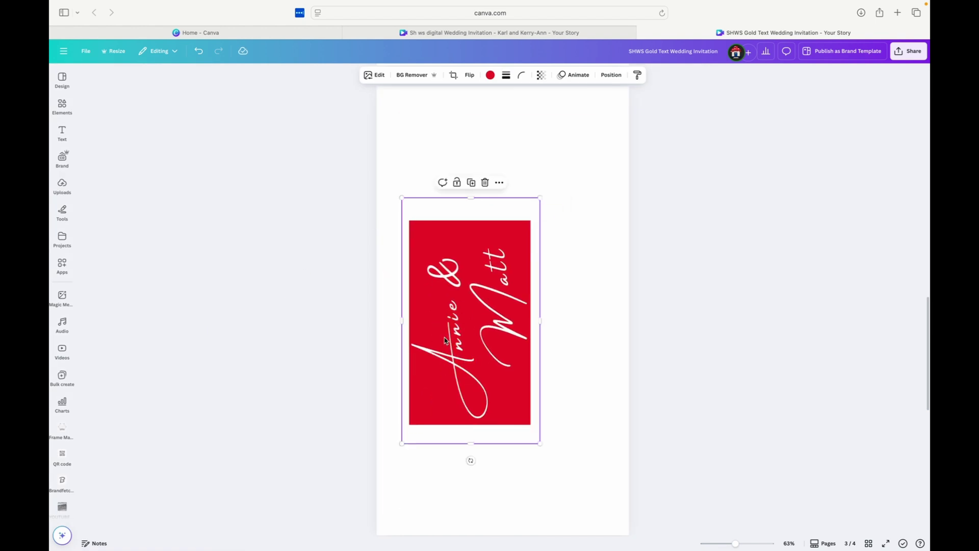
{"action": "left_click_drag", "start_coordinate": [468, 337], "coordinate": [442, 414]}
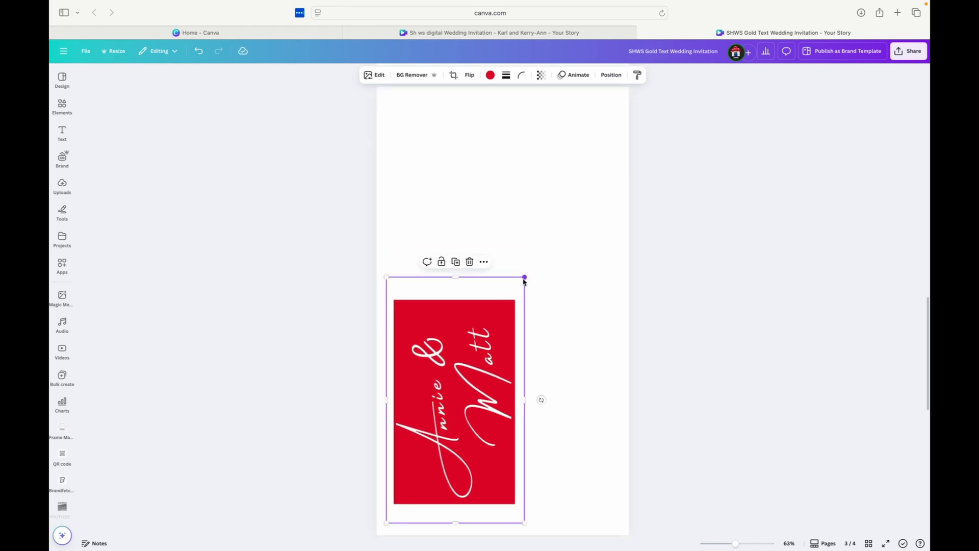
{"action": "left_click_drag", "start_coordinate": [525, 277], "coordinate": [633, 102]}
{"action": "left_click", "coordinate": [622, 120]}
{"action": "left_click", "coordinate": [568, 202]}
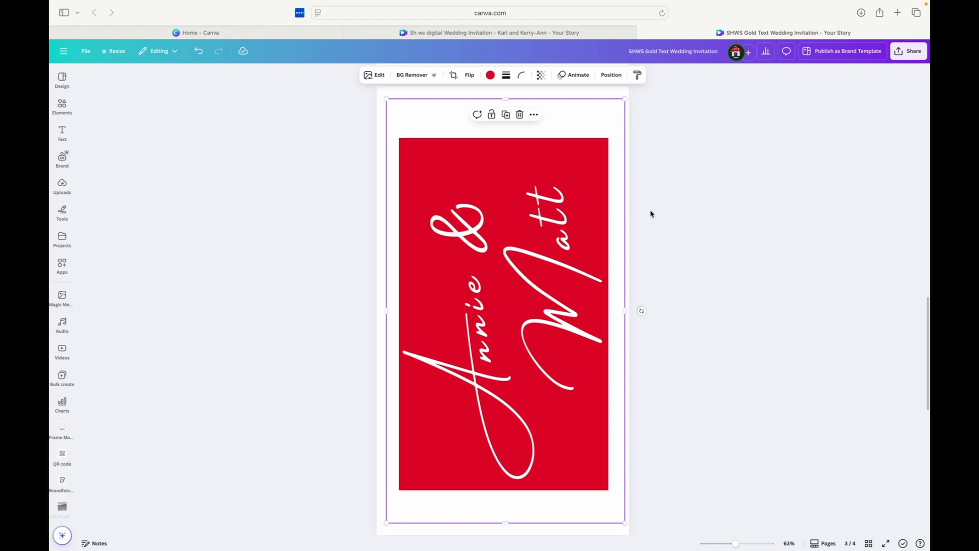
{"action": "left_click", "coordinate": [731, 304]}
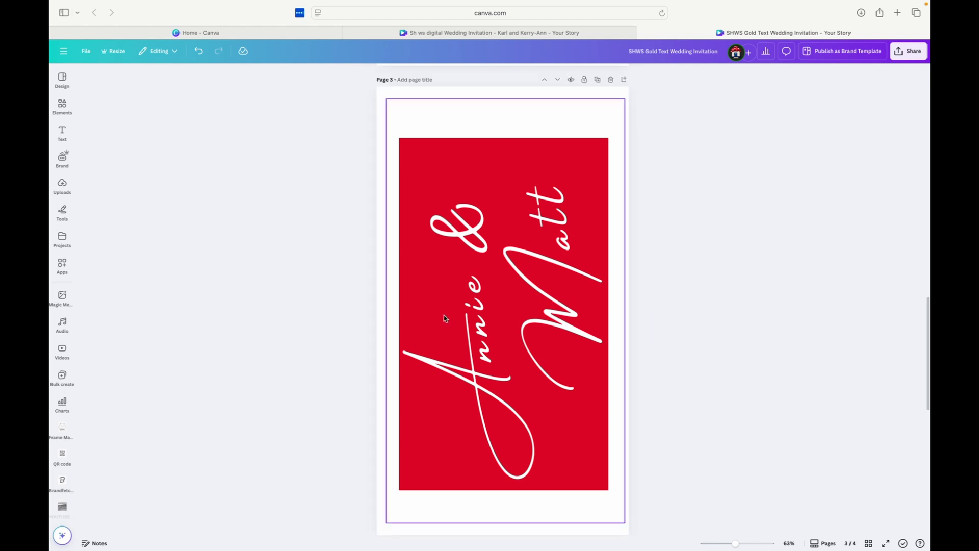
{"action": "left_click", "coordinate": [499, 256]}
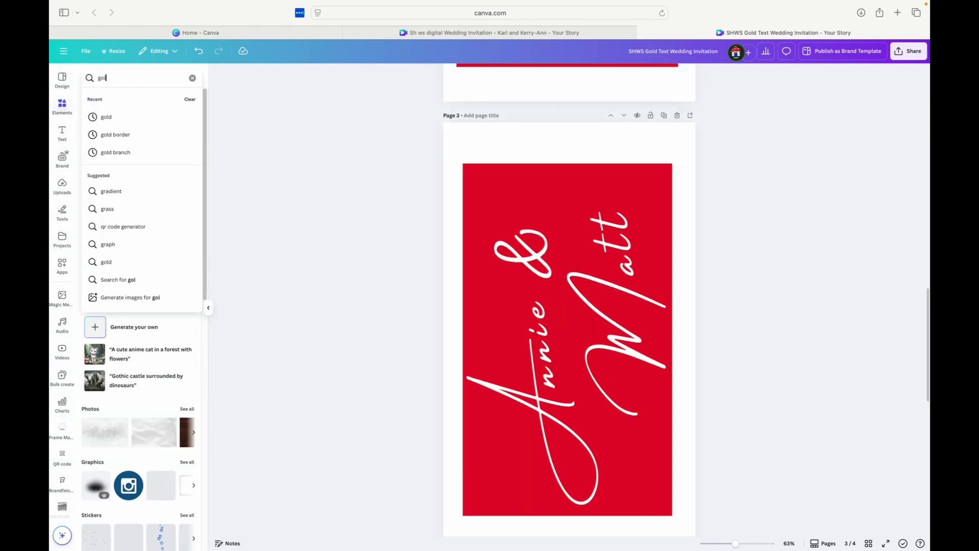
Search the elements for gold photos and add the striped metallic gold plate with corner screws to page 3
{"action": "type", "text": "ld"}
{"action": "key", "text": "Return"}
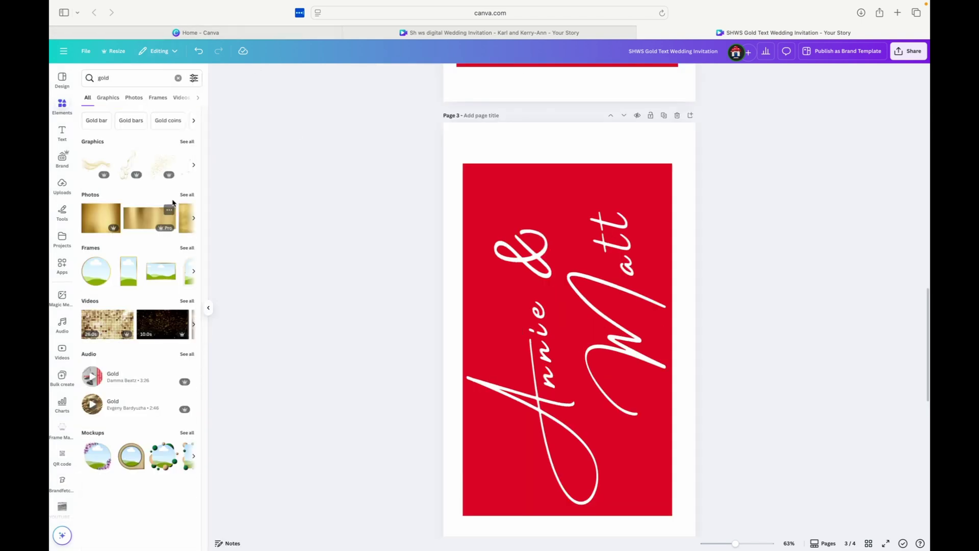
{"action": "left_click", "coordinate": [187, 193]}
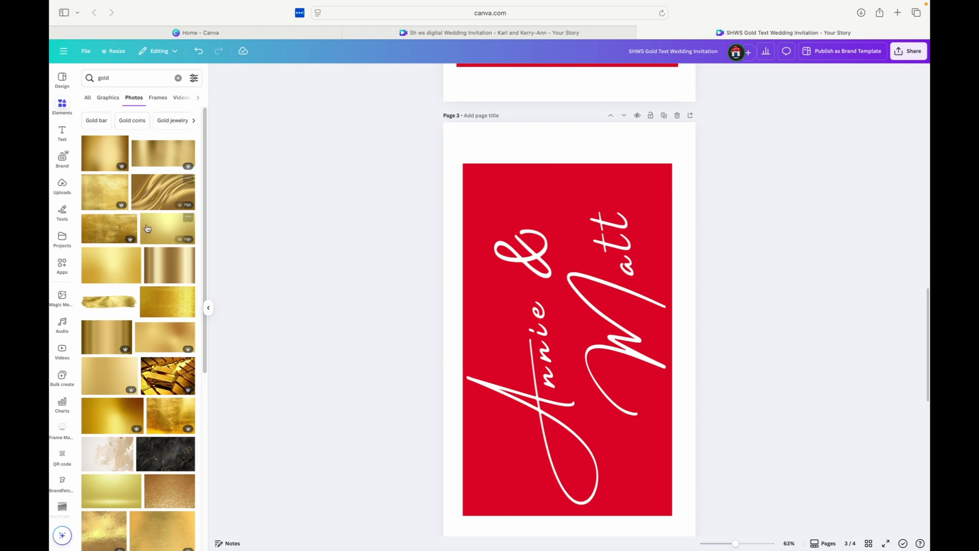
{"action": "scroll", "coordinate": [118, 265], "scroll_direction": "down", "scroll_amount": 3}
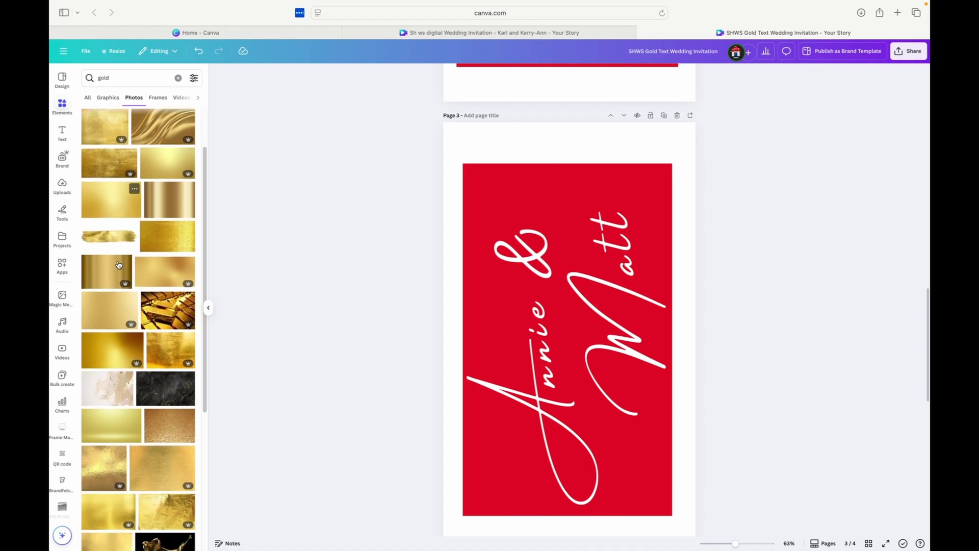
{"action": "scroll", "coordinate": [143, 235], "scroll_direction": "up", "scroll_amount": 3}
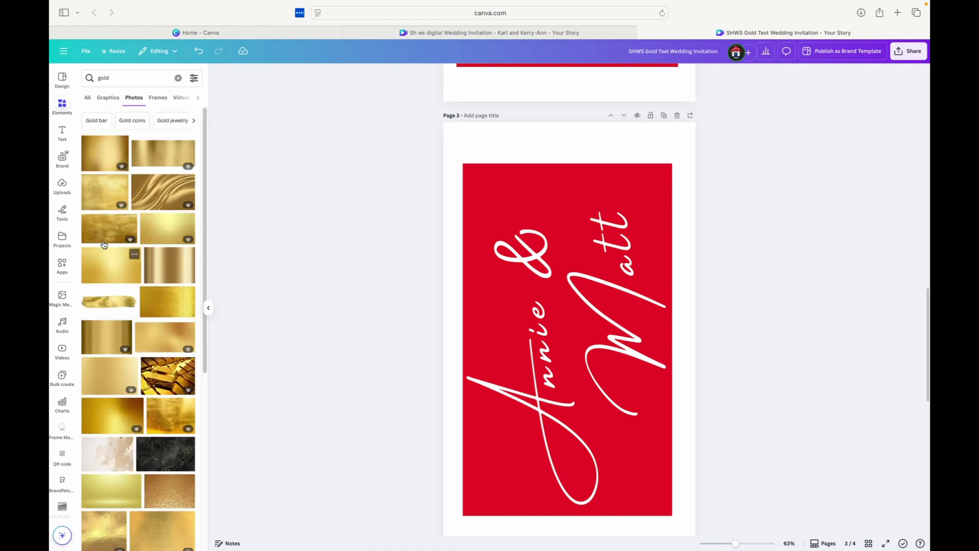
{"action": "scroll", "coordinate": [166, 427], "scroll_direction": "down", "scroll_amount": 5}
{"action": "left_click", "coordinate": [166, 410]}
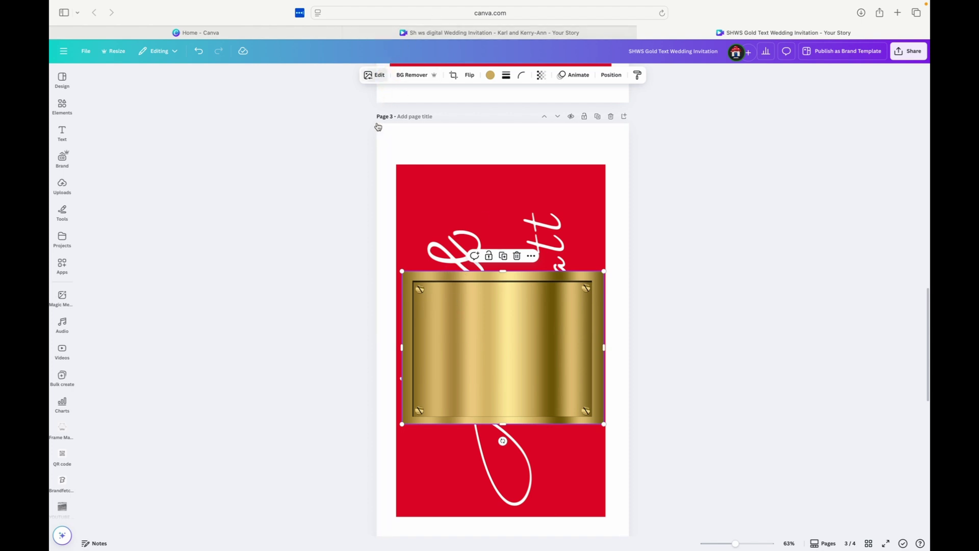
Adjust the gold photo's light with brightness 12 and contrast 20, and raise its blacks slightly
{"action": "left_click", "coordinate": [140, 147]}
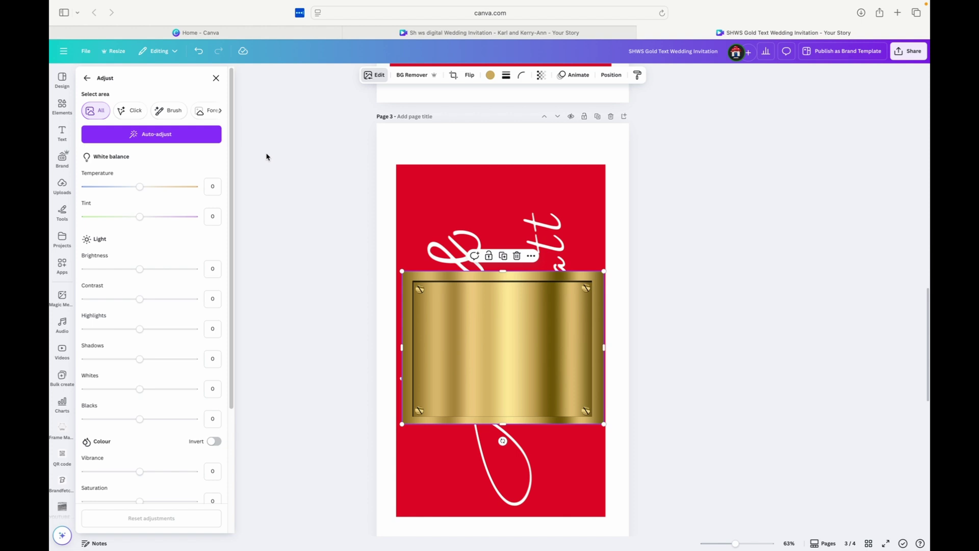
{"action": "left_click_drag", "start_coordinate": [138, 267], "coordinate": [147, 272]}
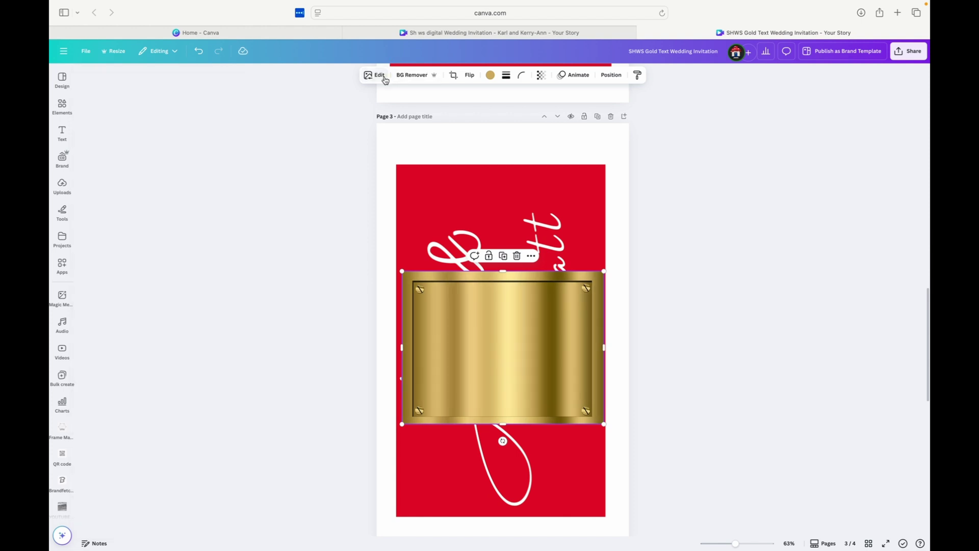
{"action": "left_click", "coordinate": [375, 75]}
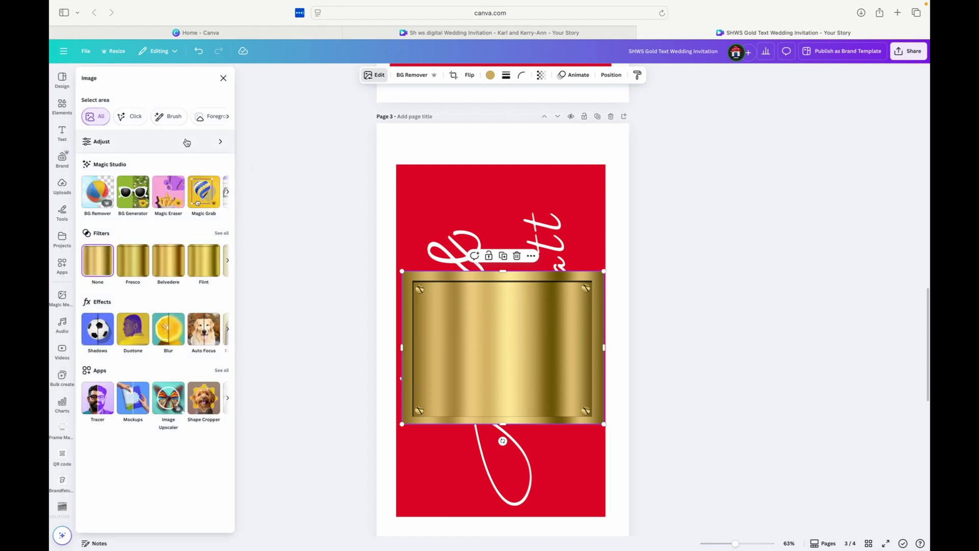
{"action": "left_click", "coordinate": [140, 149]}
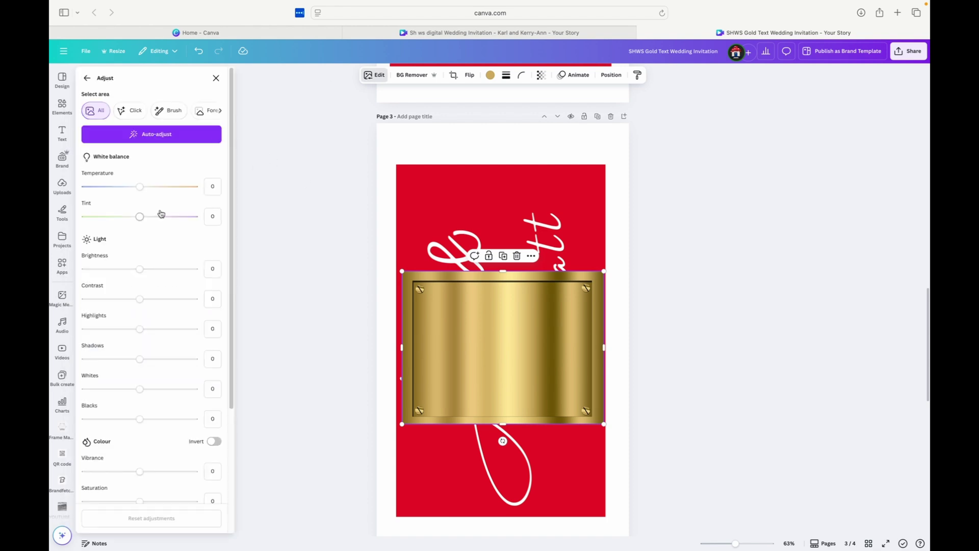
{"action": "left_click_drag", "start_coordinate": [142, 267], "coordinate": [144, 300]}
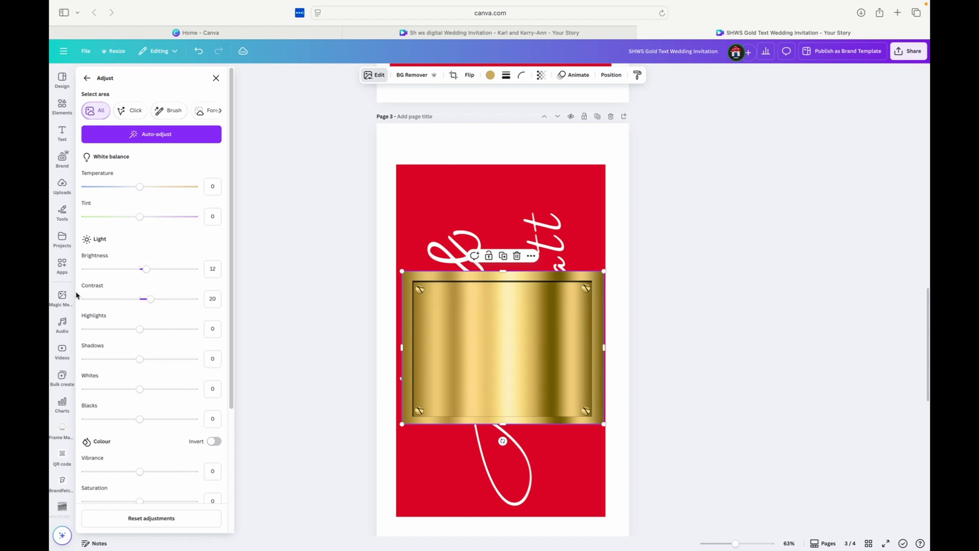
{"action": "left_click_drag", "start_coordinate": [140, 419], "coordinate": [145, 424]}
{"action": "left_click", "coordinate": [216, 78]}
Rotate the gold photo to about -71.4° and enlarge it to about 1643 by 1245 px so it covers the names
{"action": "left_click_drag", "start_coordinate": [503, 440], "coordinate": [589, 384]}
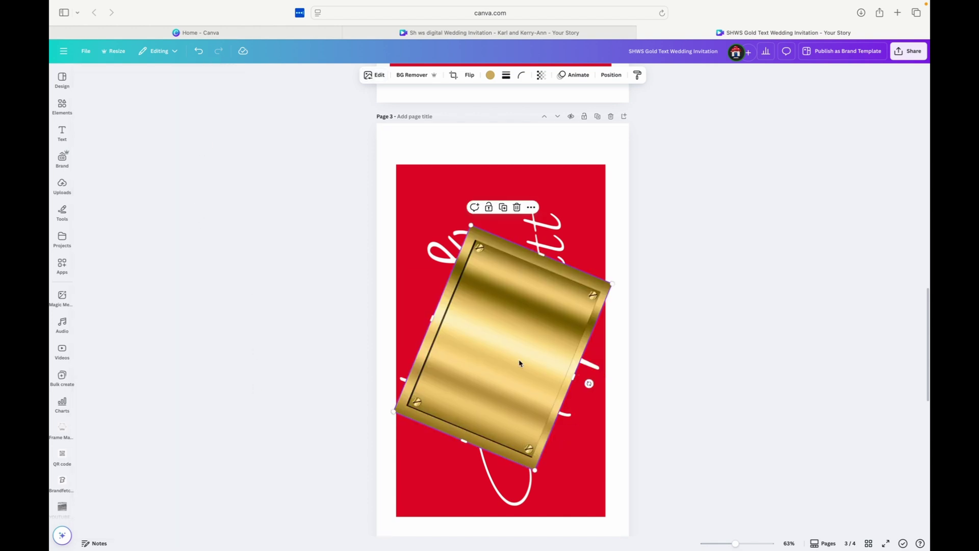
{"action": "left_click_drag", "start_coordinate": [471, 231], "coordinate": [439, 102]}
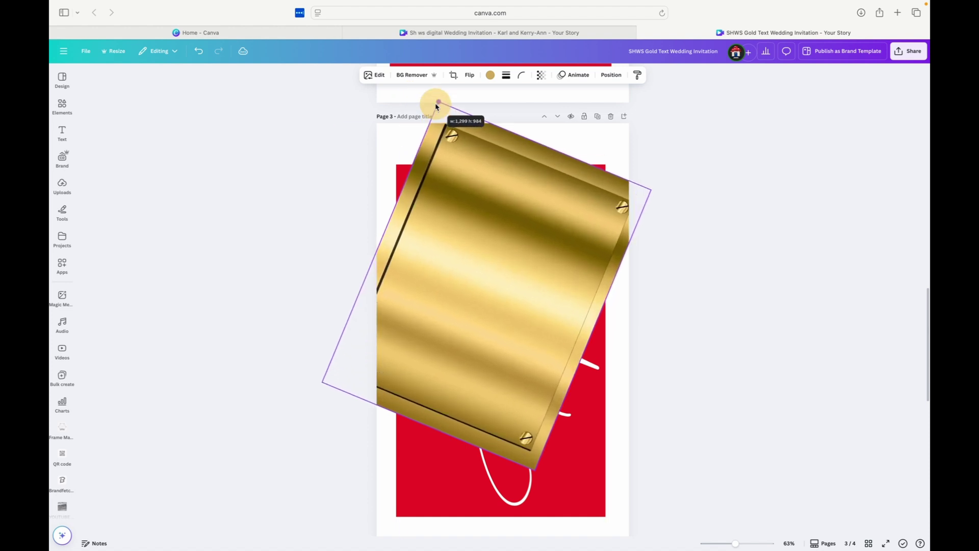
{"action": "left_click_drag", "start_coordinate": [536, 471], "coordinate": [628, 544]}
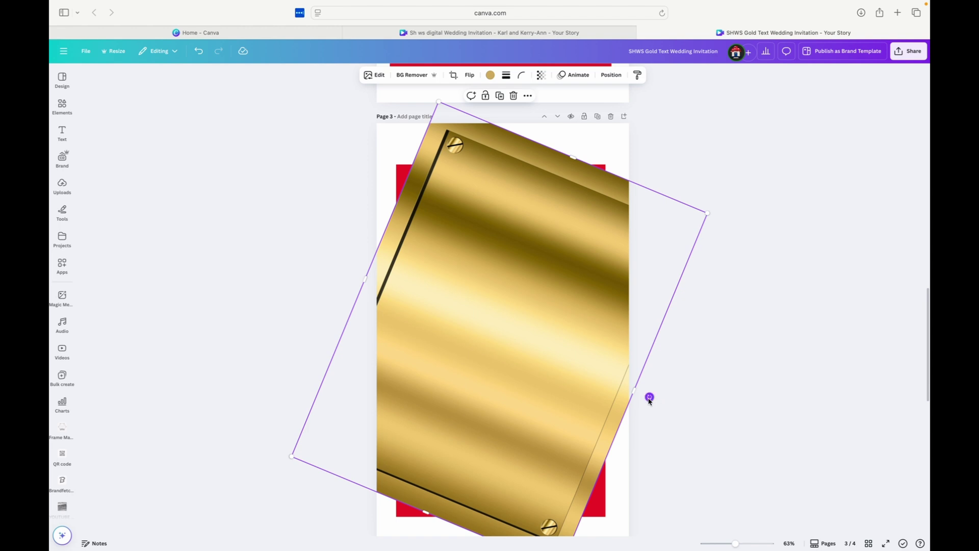
{"action": "left_click_drag", "start_coordinate": [649, 400], "coordinate": [652, 387]}
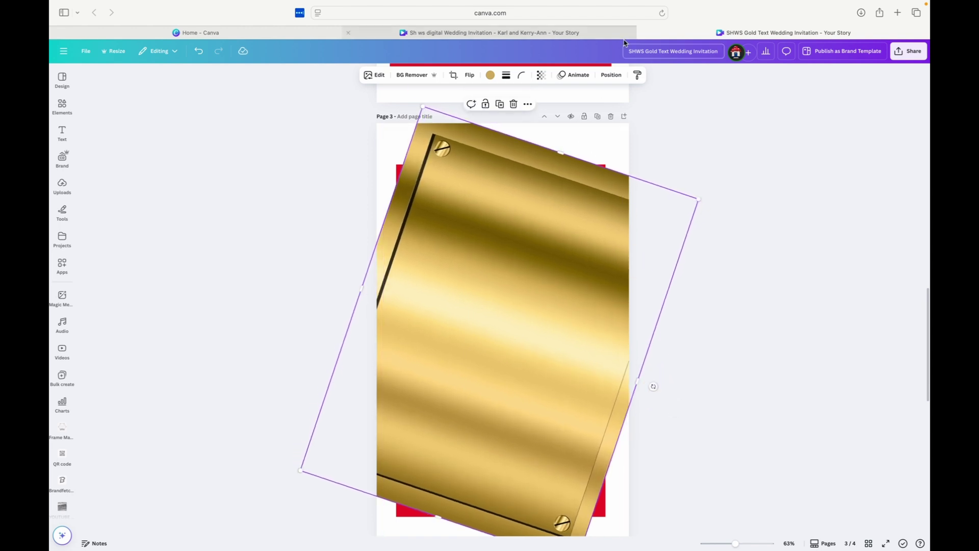
{"action": "left_click", "coordinate": [611, 74]}
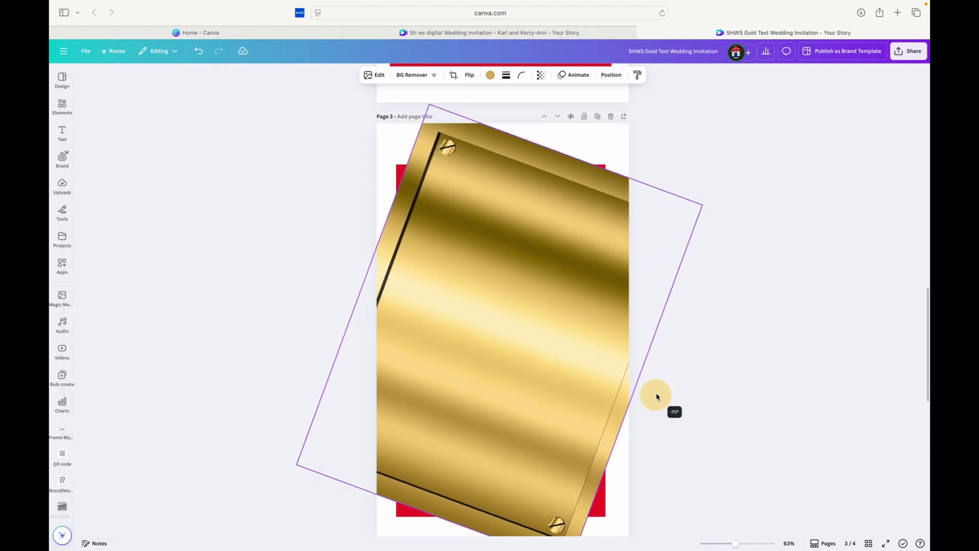
{"action": "left_click_drag", "start_coordinate": [656, 396], "coordinate": [653, 386]}
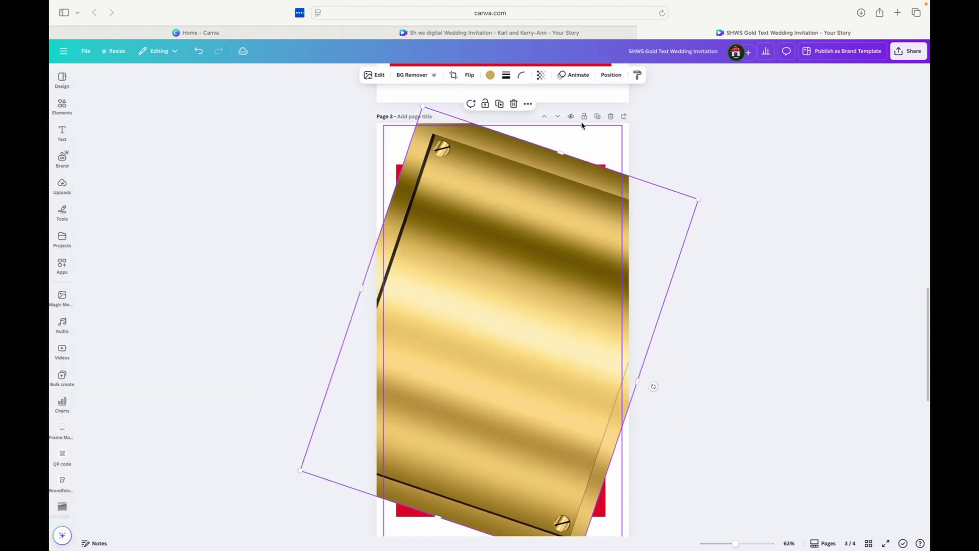
Send the gold photo to the back, behind the red names image on page 3
{"action": "left_click", "coordinate": [611, 75]}
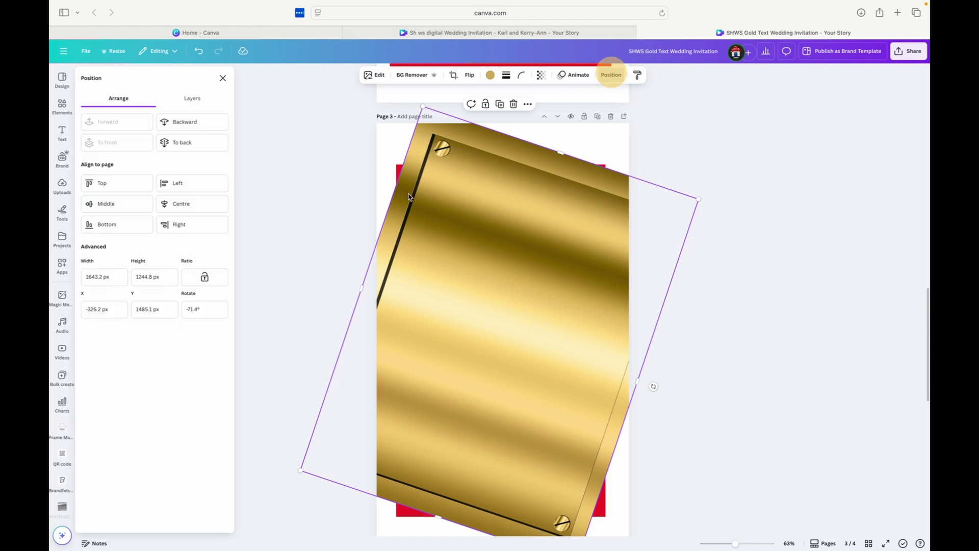
{"action": "left_click", "coordinate": [182, 144]}
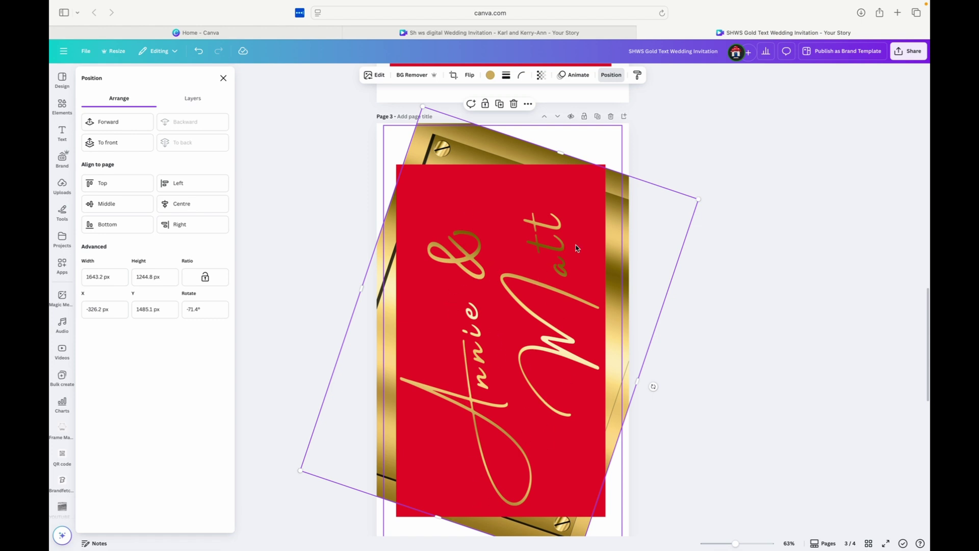
{"action": "left_click", "coordinate": [715, 324]}
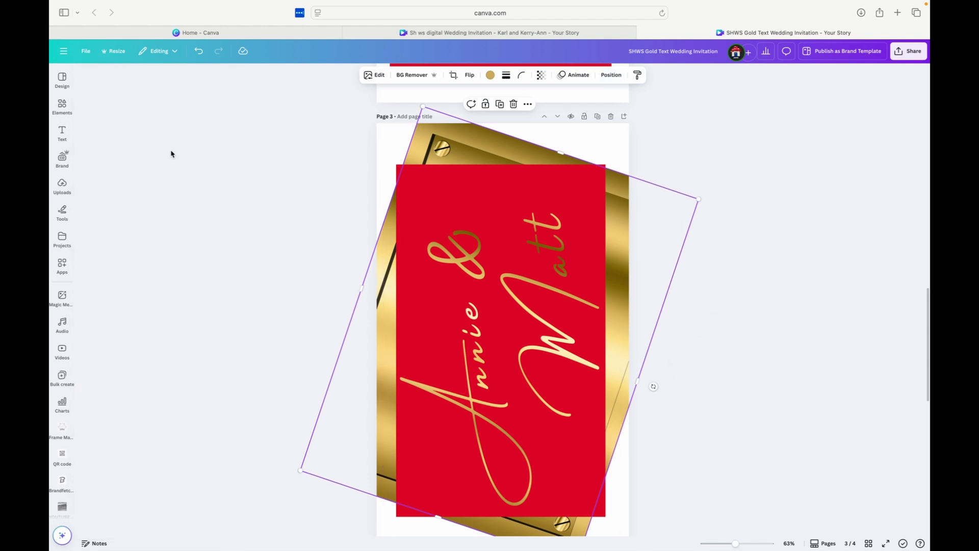
Add a rectangle shape to page 3 and fill it with the document's red
{"action": "left_click", "coordinate": [62, 105]}
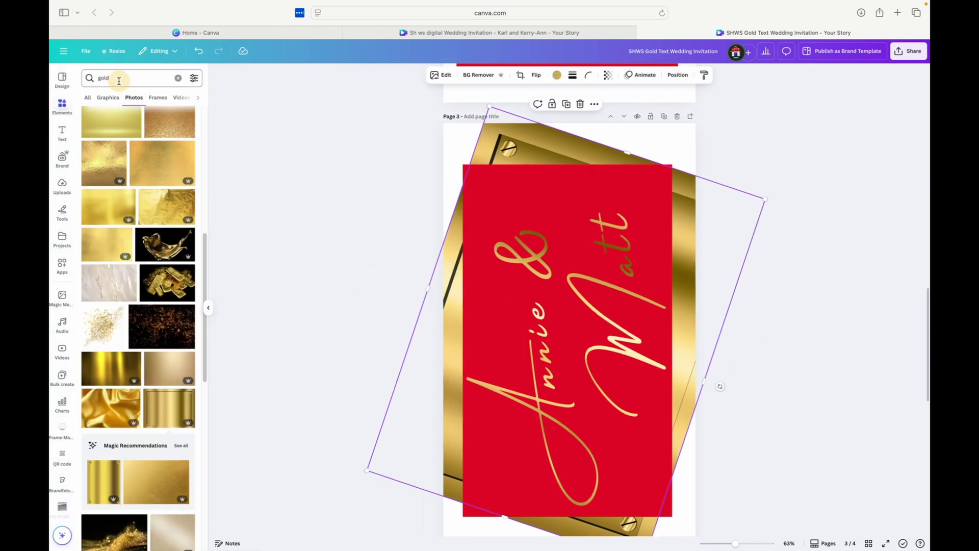
{"action": "left_click", "coordinate": [118, 82]}
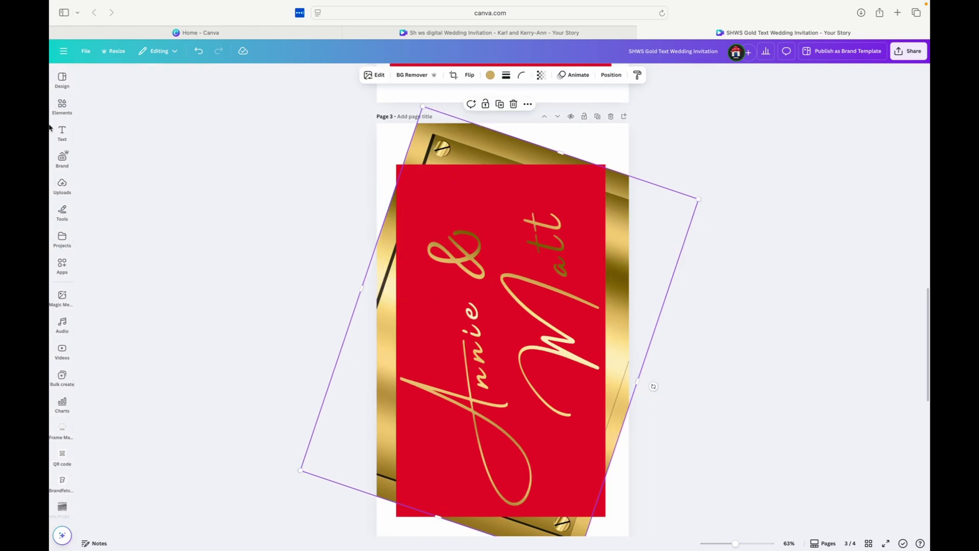
{"action": "left_click", "coordinate": [62, 105]}
{"action": "left_click", "coordinate": [119, 79]}
{"action": "left_click", "coordinate": [179, 79]}
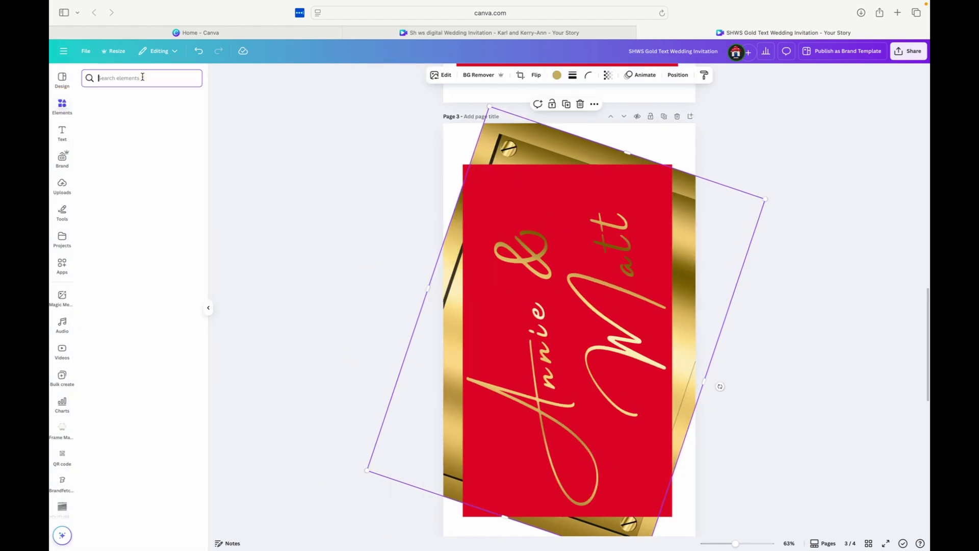
{"action": "type", "text": "rec"}
{"action": "left_click", "coordinate": [135, 116]}
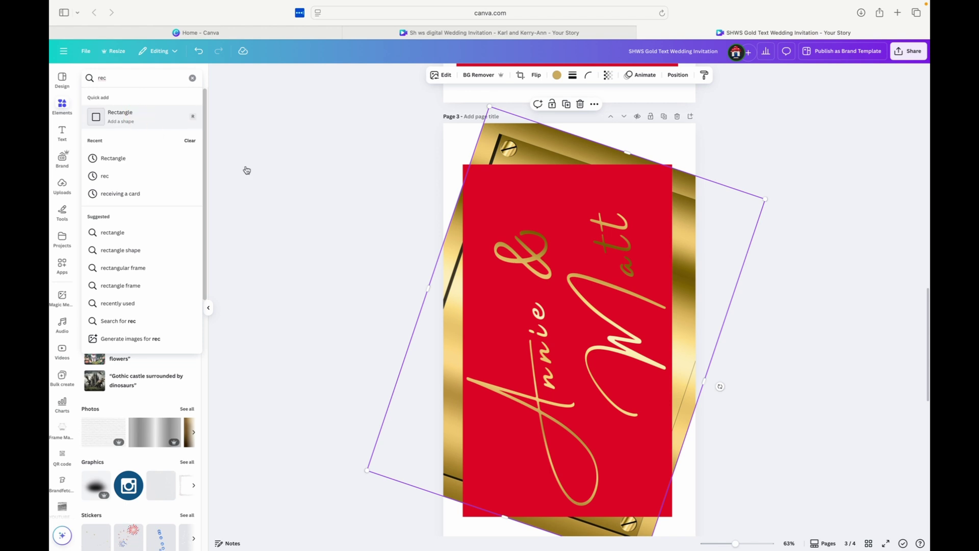
{"action": "left_click", "coordinate": [381, 75]}
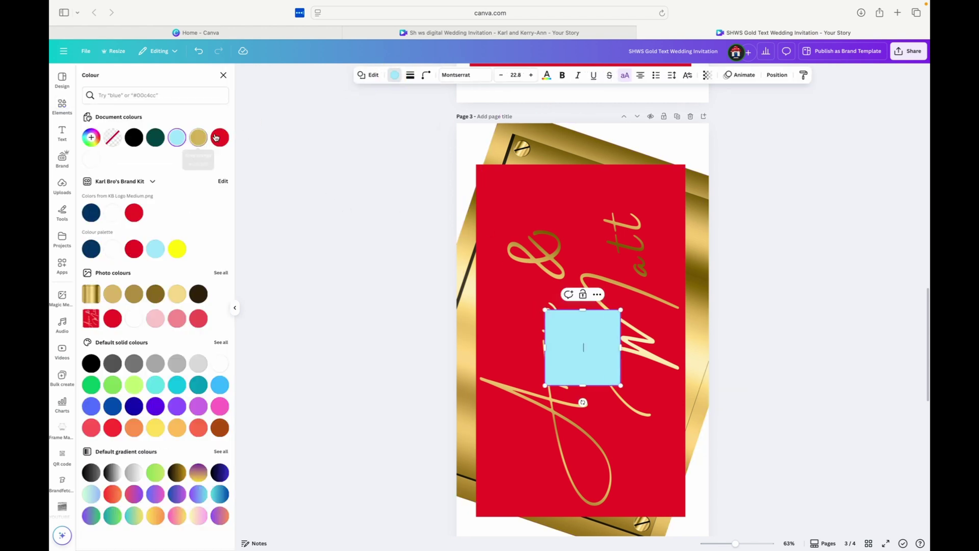
{"action": "left_click", "coordinate": [219, 136]}
Stretch the red rectangle across the top of page 3 and place a copy across the bottom edge
{"action": "left_click_drag", "start_coordinate": [492, 359], "coordinate": [388, 172]}
{"action": "left_click_drag", "start_coordinate": [440, 151], "coordinate": [652, 151]}
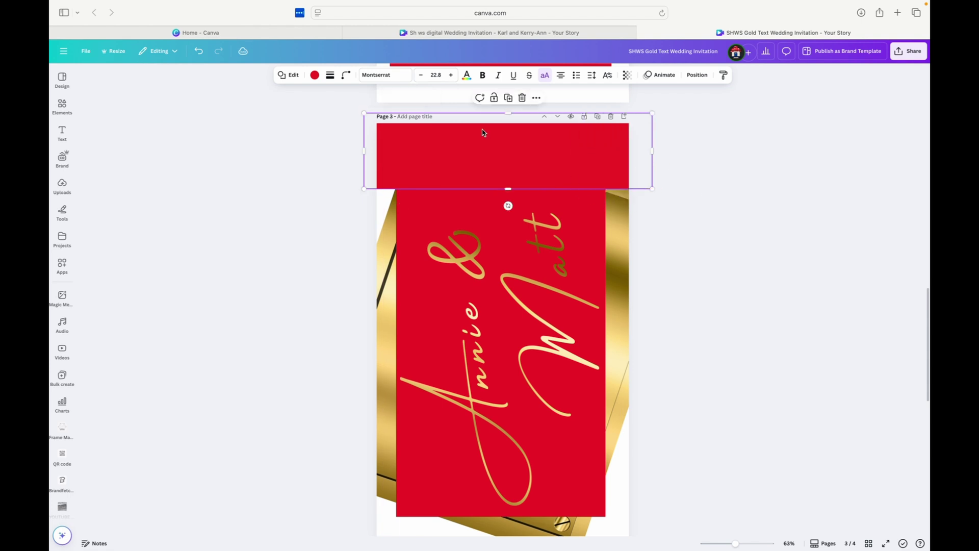
{"action": "left_click_drag", "start_coordinate": [511, 144], "coordinate": [503, 544], "text": "alt"}
Cover the exposed gold along both sides of page 3 with narrow full-height copies of the red rectangle
{"action": "left_click_drag", "start_coordinate": [443, 522], "coordinate": [210, 173], "text": "alt"}
{"action": "left_click_drag", "start_coordinate": [123, 200], "coordinate": [363, 199]}
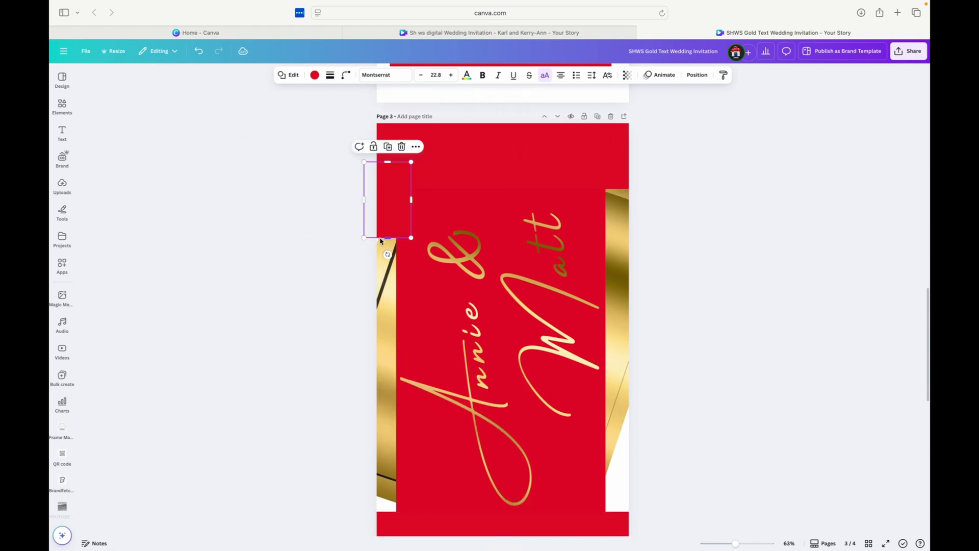
{"action": "left_click_drag", "start_coordinate": [388, 238], "coordinate": [387, 535]}
{"action": "key", "text": "super+d"}
{"action": "left_click_drag", "start_coordinate": [413, 131], "coordinate": [641, 468]}
{"action": "left_click", "coordinate": [752, 139]}
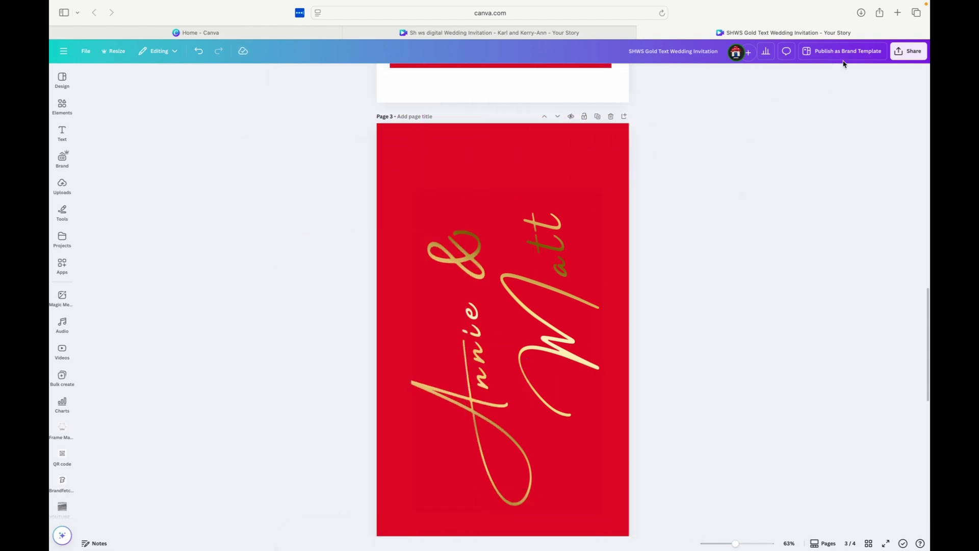
Download only the current page 3 as a PNG file
{"action": "left_click", "coordinate": [909, 51]}
{"action": "left_click", "coordinate": [796, 221]}
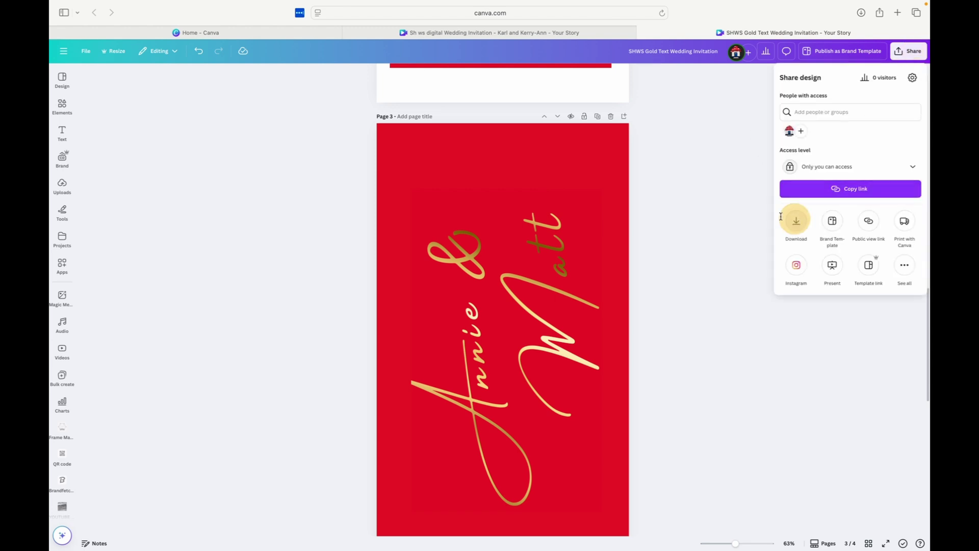
{"action": "left_click", "coordinate": [804, 227]}
{"action": "left_click", "coordinate": [805, 269]}
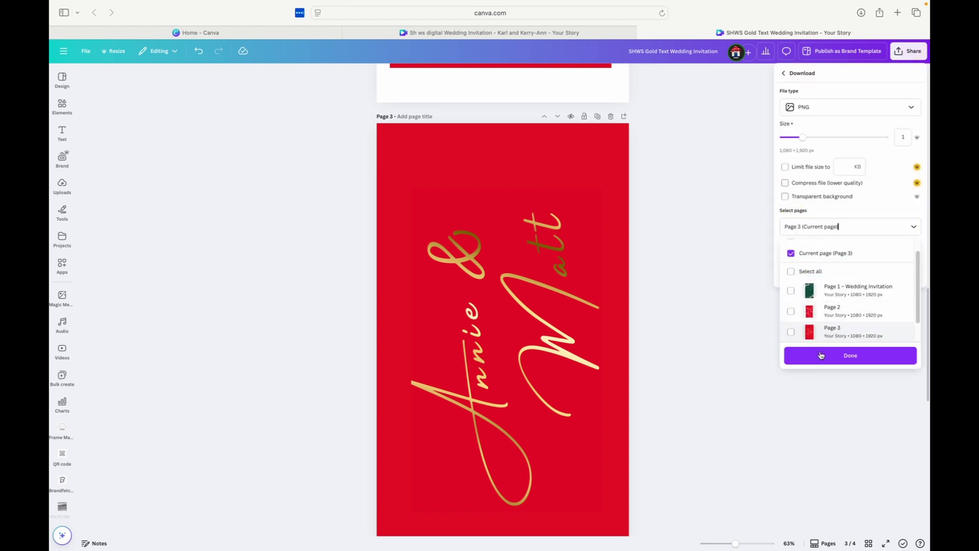
{"action": "left_click", "coordinate": [821, 355]}
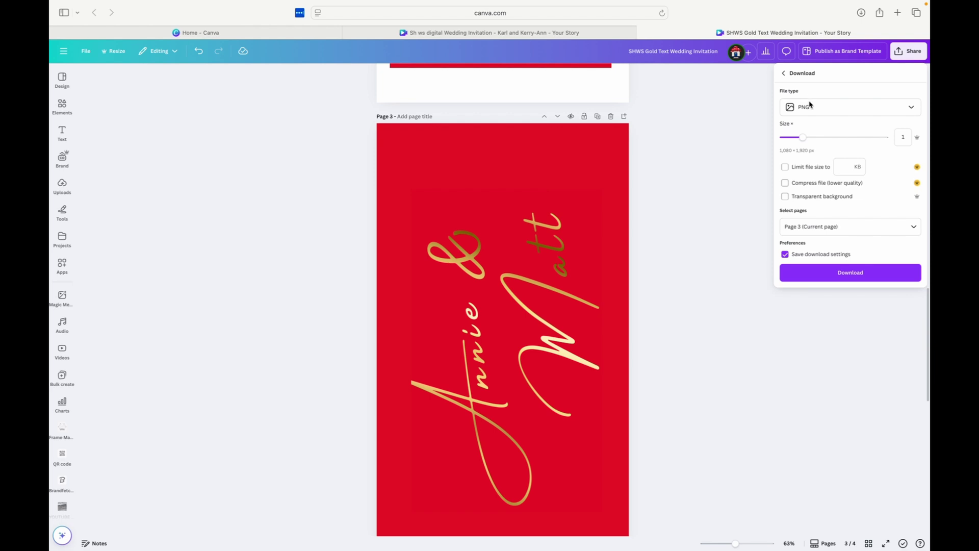
{"action": "left_click", "coordinate": [808, 278]}
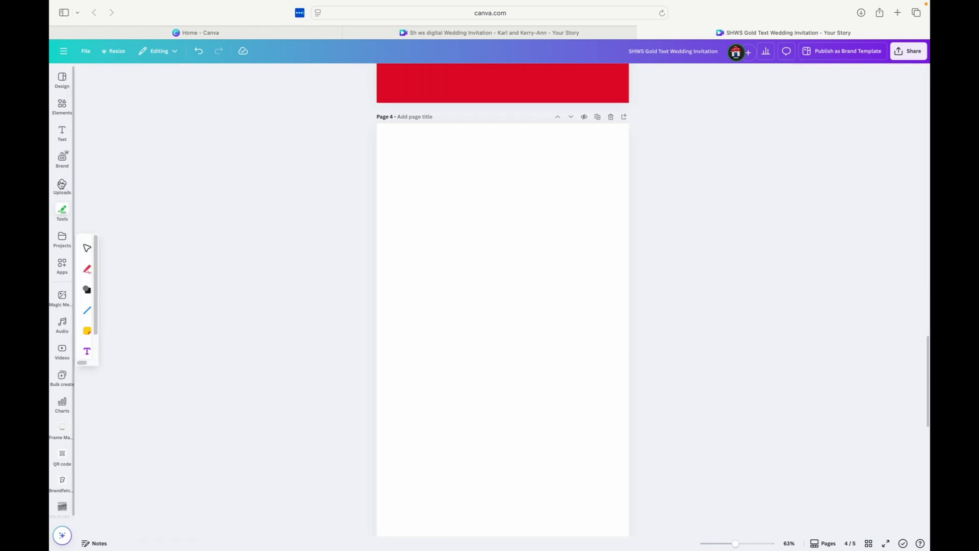
Add a blank page 4 and upload the exported gold-on-red names PNG into it
{"action": "left_click", "coordinate": [62, 186]}
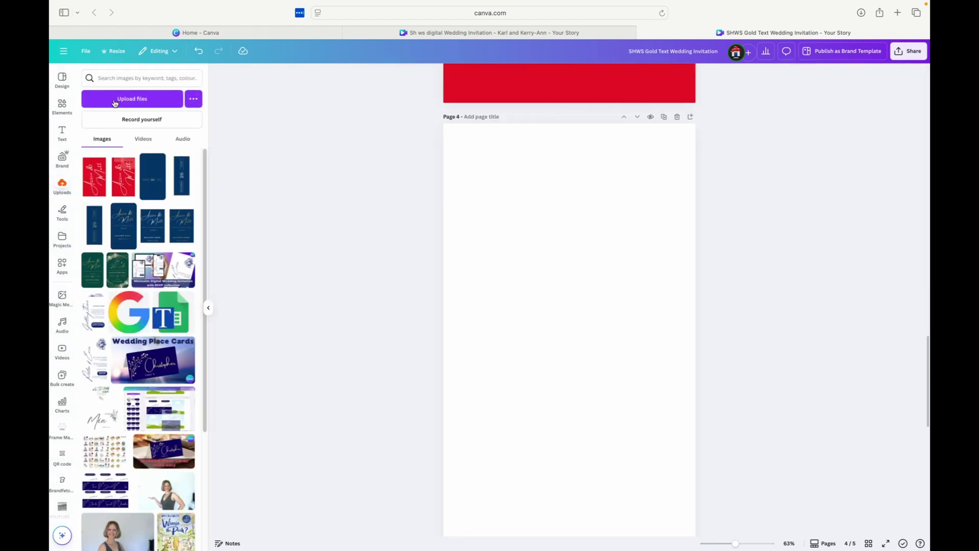
{"action": "left_click", "coordinate": [116, 99]}
{"action": "left_click", "coordinate": [271, 157]}
{"action": "left_click", "coordinate": [228, 136]}
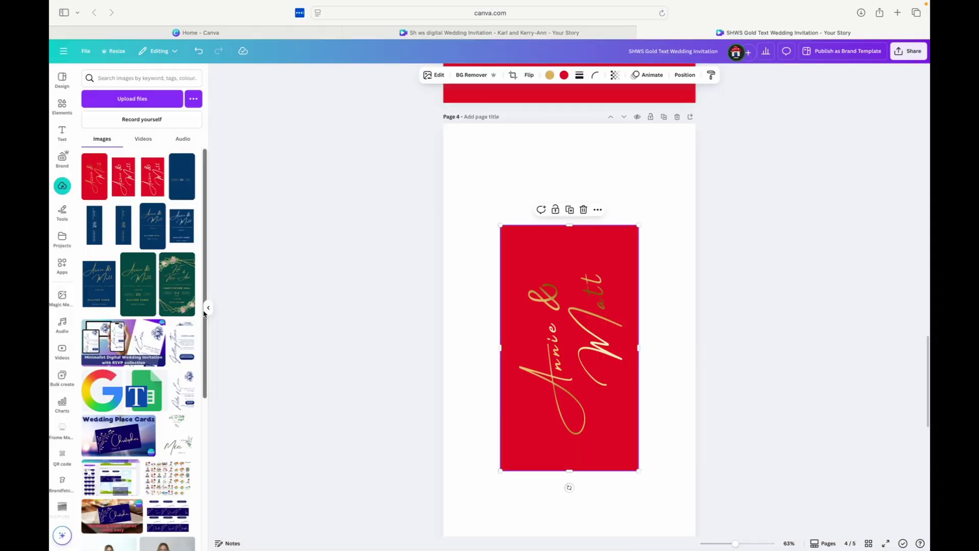
{"action": "left_click", "coordinate": [205, 311]}
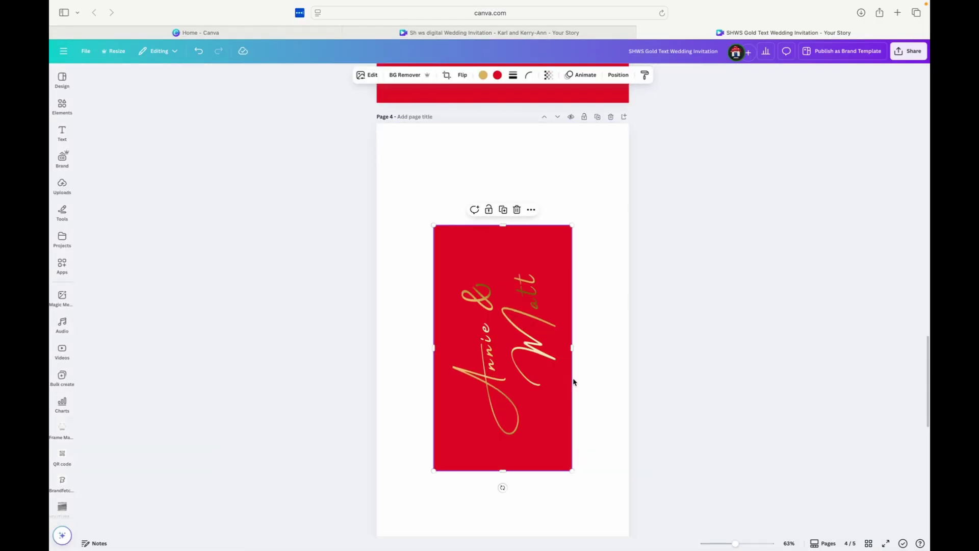
Rotate the gold names image on page 4 to read horizontally and remove its red background
{"action": "left_click_drag", "start_coordinate": [497, 493], "coordinate": [388, 349]}
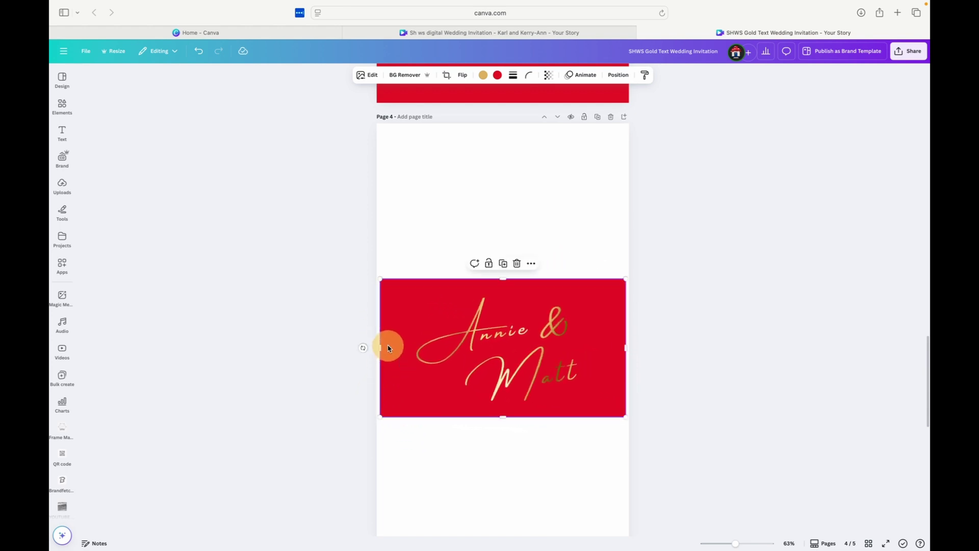
{"action": "left_click", "coordinate": [409, 76]}
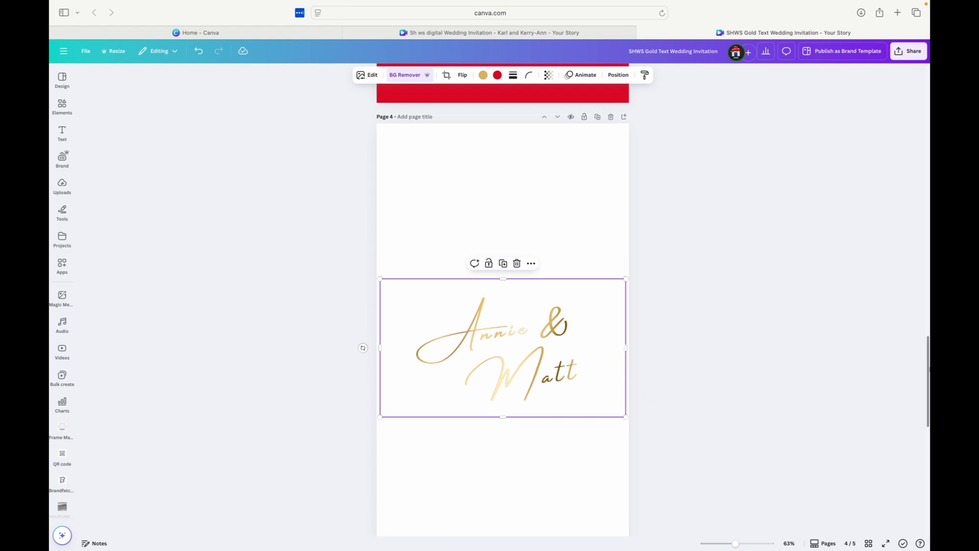
{"action": "scroll", "coordinate": [601, 92], "scroll_direction": "up", "scroll_amount": 20}
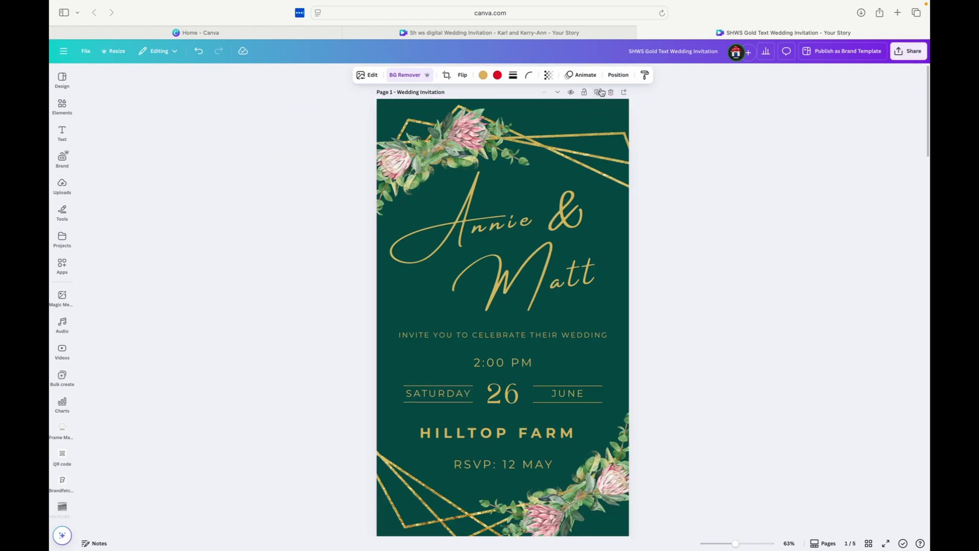
Move the page 2 wedding invitation down to page 5, directly below the page with the gold names image
{"action": "left_click", "coordinate": [558, 93]}
{"action": "left_click", "coordinate": [558, 93]}
{"action": "left_click", "coordinate": [557, 93]}
{"action": "left_click", "coordinate": [558, 94]}
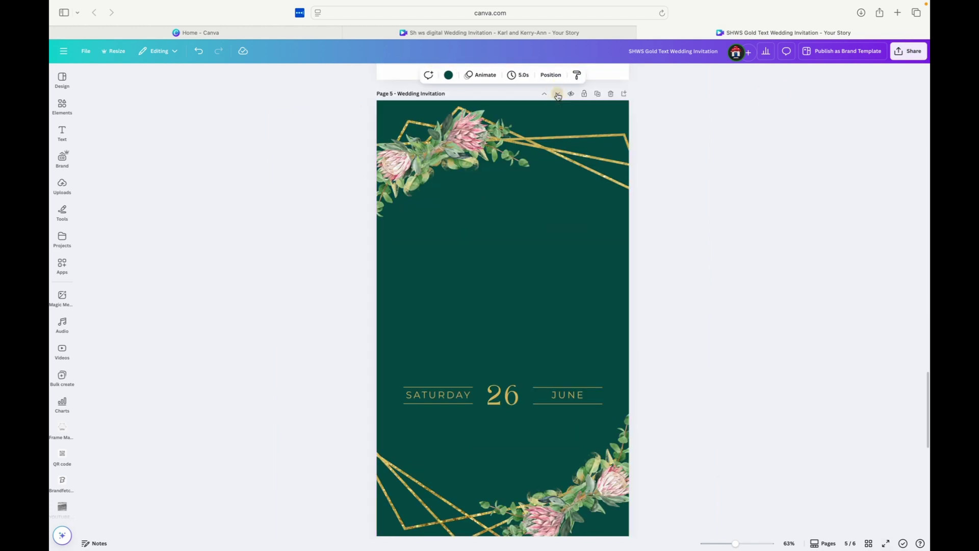
{"action": "left_click", "coordinate": [544, 94]}
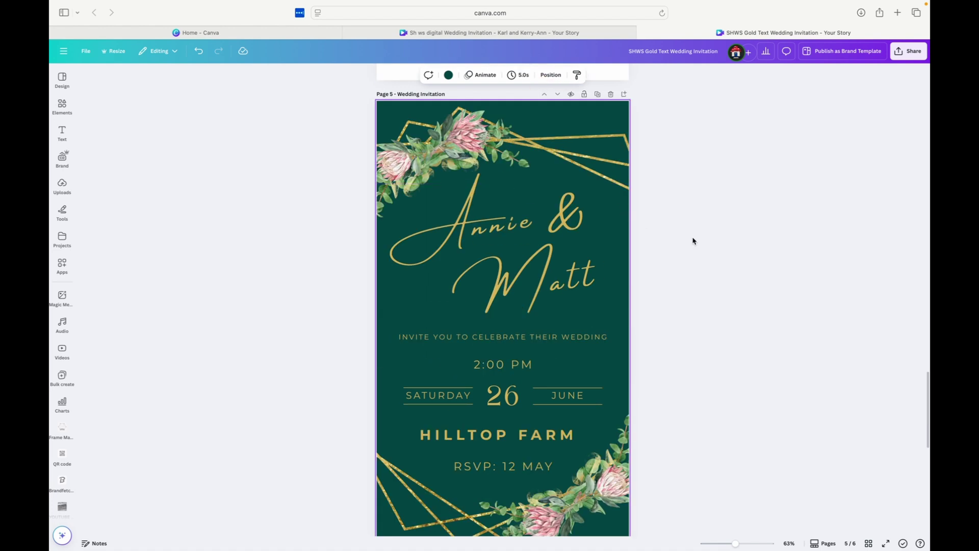
Move the gold names image from the page above onto the page 5 invitation, over the original names text
{"action": "scroll", "coordinate": [624, 315], "scroll_direction": "up", "scroll_amount": 8}
{"action": "left_click", "coordinate": [525, 253]}
{"action": "left_click_drag", "start_coordinate": [524, 254], "coordinate": [515, 540]}
{"action": "scroll", "coordinate": [517, 530], "scroll_direction": "down", "scroll_amount": 4}
{"action": "left_click_drag", "start_coordinate": [518, 284], "coordinate": [520, 374]}
{"action": "scroll", "coordinate": [544, 422], "scroll_direction": "down", "scroll_amount": 5}
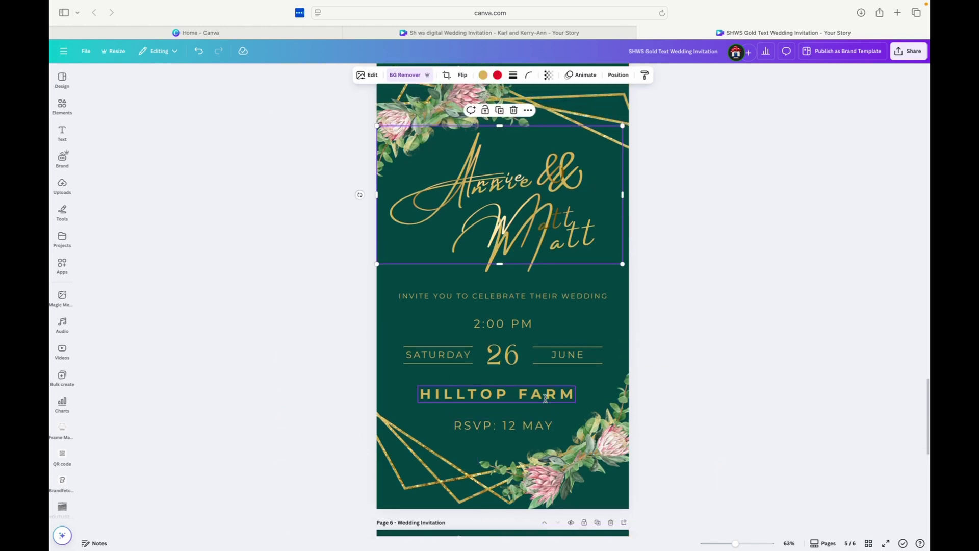
{"action": "left_click_drag", "start_coordinate": [551, 238], "coordinate": [548, 263]}
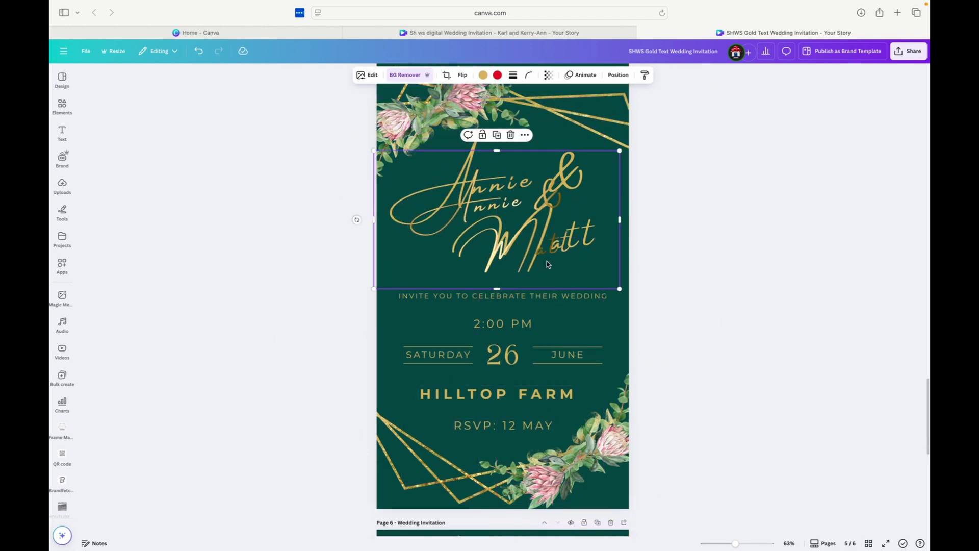
Enlarge the gold names image to line up exactly with the original names text and crop the empty space at both sides
{"action": "left_click_drag", "start_coordinate": [619, 154], "coordinate": [664, 102]}
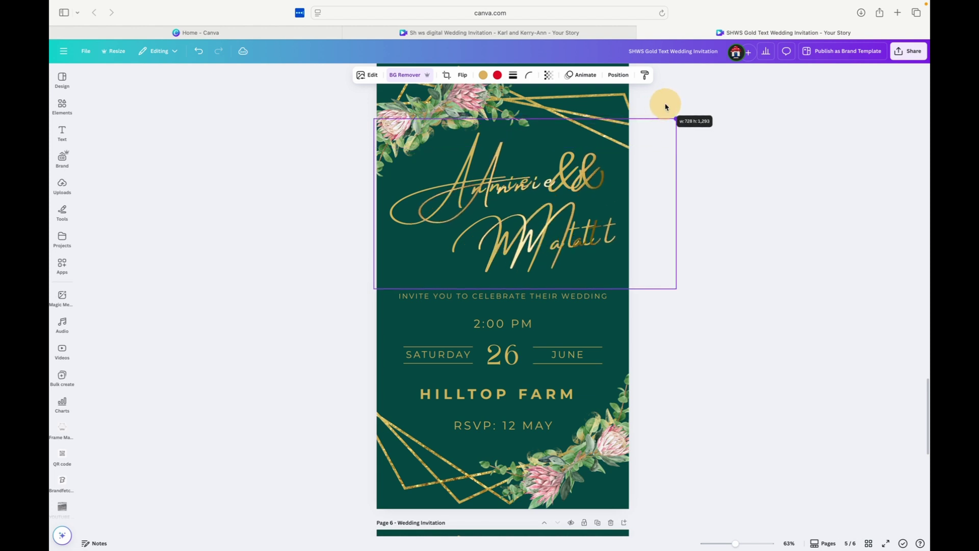
{"action": "left_click_drag", "start_coordinate": [581, 203], "coordinate": [552, 203]}
{"action": "left_click_drag", "start_coordinate": [647, 288], "coordinate": [653, 293]}
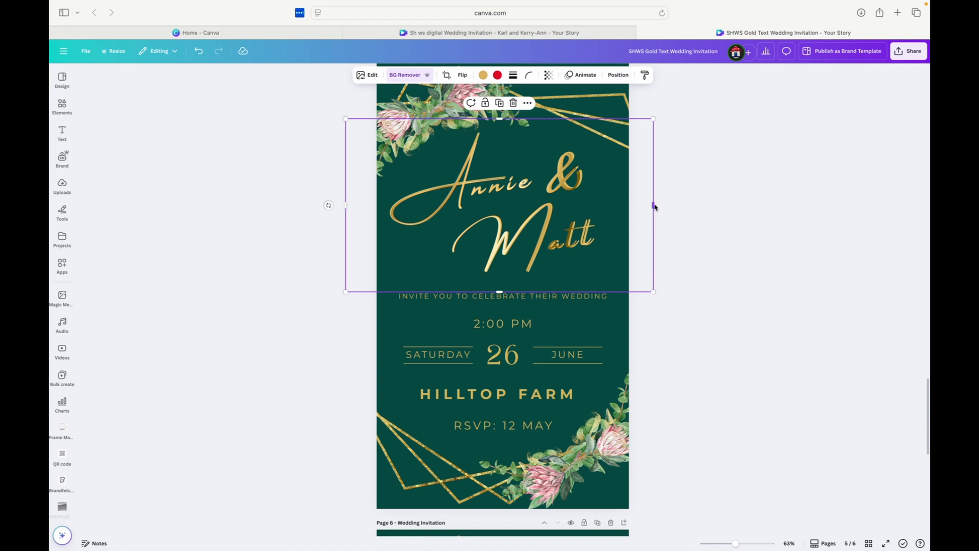
{"action": "left_click_drag", "start_coordinate": [655, 205], "coordinate": [600, 206]}
{"action": "left_click_drag", "start_coordinate": [345, 207], "coordinate": [385, 209]}
{"action": "left_click_drag", "start_coordinate": [600, 119], "coordinate": [604, 120]}
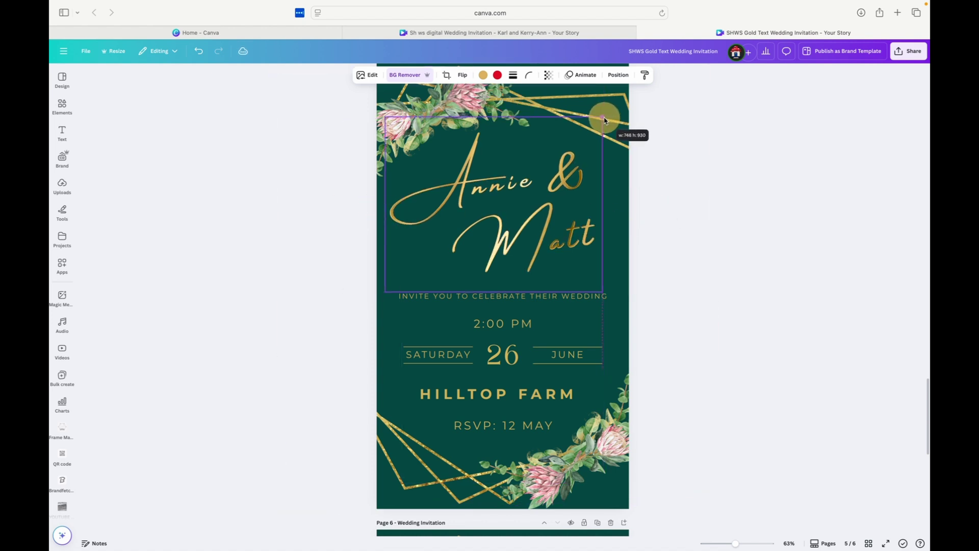
Delete the original grouped names text on page 5 and bring the gold names image to the front of all layers
{"action": "left_click", "coordinate": [547, 221]}
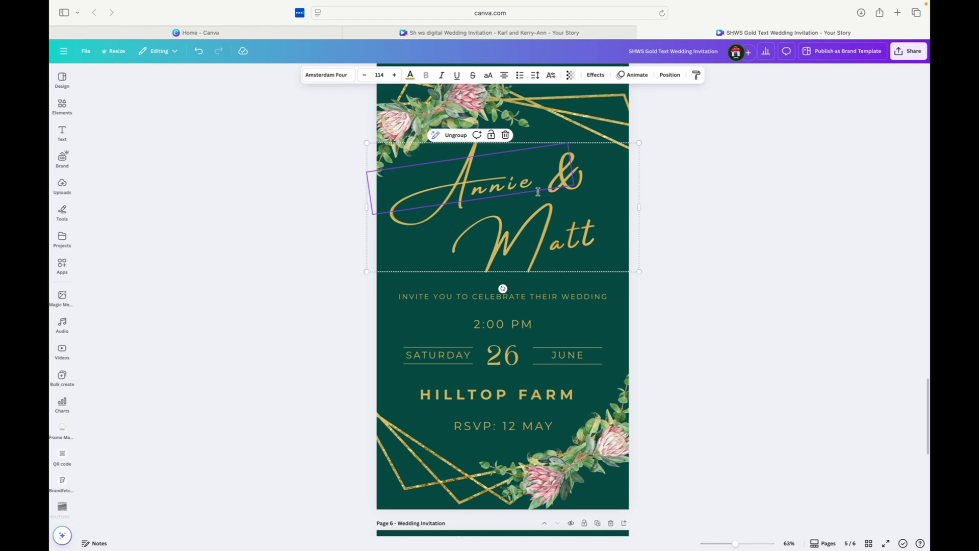
{"action": "left_click", "coordinate": [548, 225]}
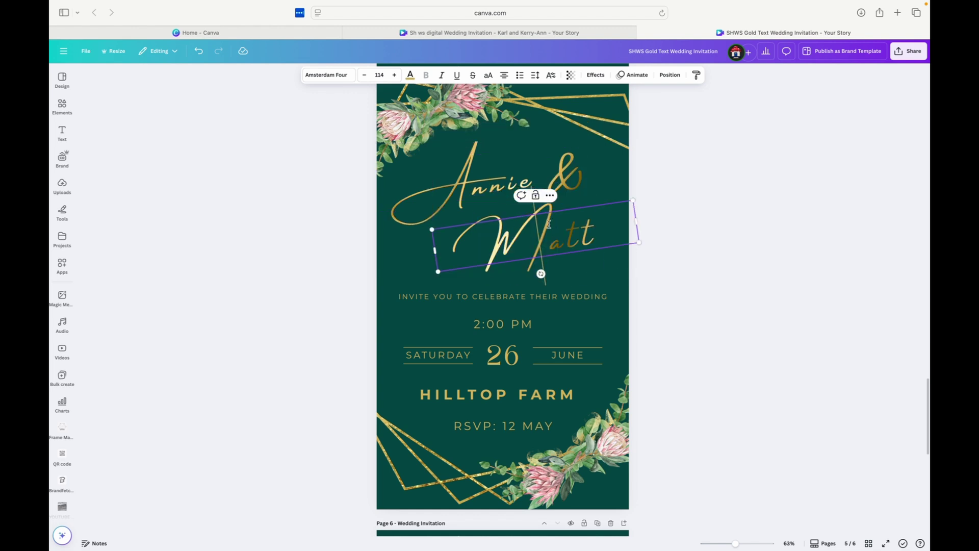
{"action": "left_click", "coordinate": [659, 272]}
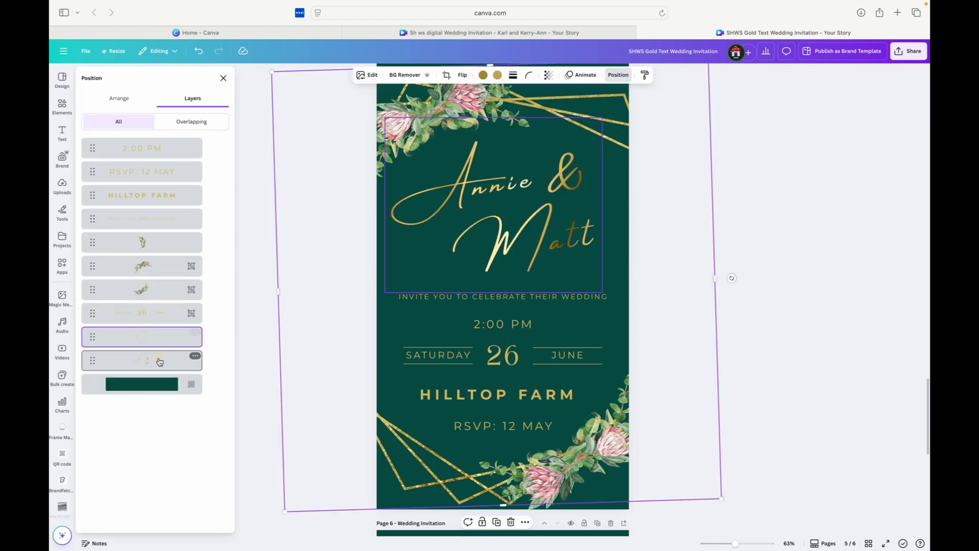
{"action": "left_click", "coordinate": [159, 361]}
{"action": "left_click_drag", "start_coordinate": [153, 366], "coordinate": [163, 146]}
{"action": "left_click", "coordinate": [737, 316]}
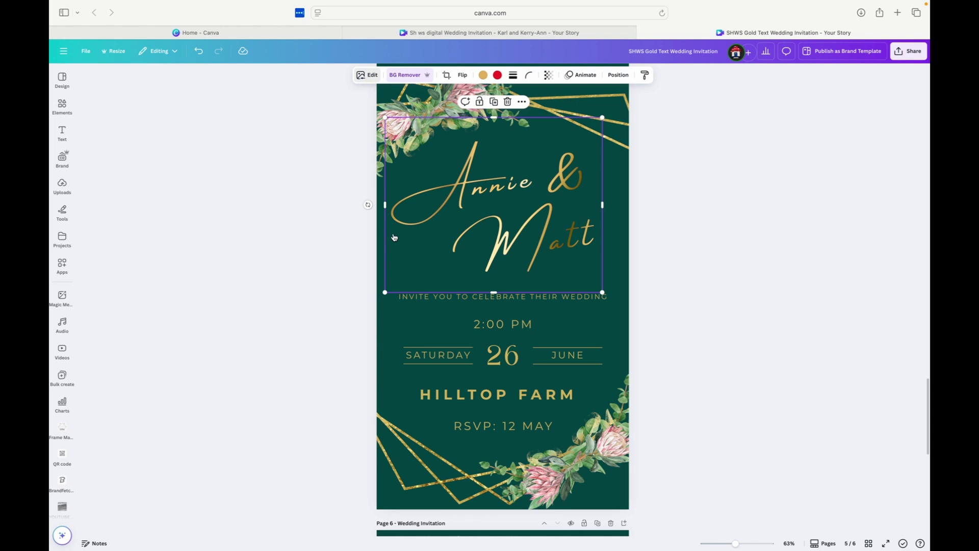
Adjust the gold names image by setting its contrast to 1 and its shadows to 55
{"action": "left_click", "coordinate": [135, 142]}
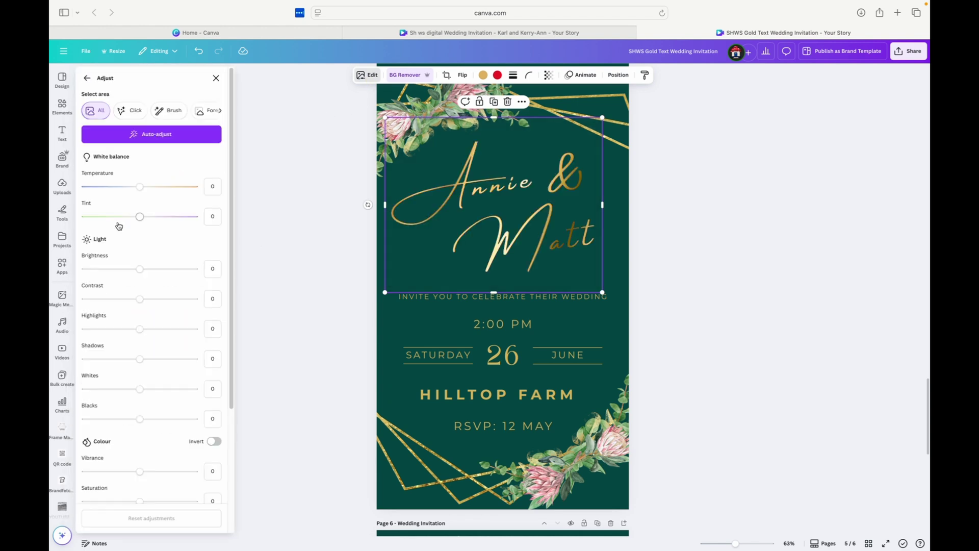
{"action": "mouse_move", "coordinate": [140, 299]}
{"action": "left_mouse_down"}
{"action": "mouse_move", "coordinate": [174, 302]}
{"action": "mouse_move", "coordinate": [140, 299]}
{"action": "left_mouse_up"}
{"action": "left_click_drag", "start_coordinate": [139, 359], "coordinate": [169, 358]}
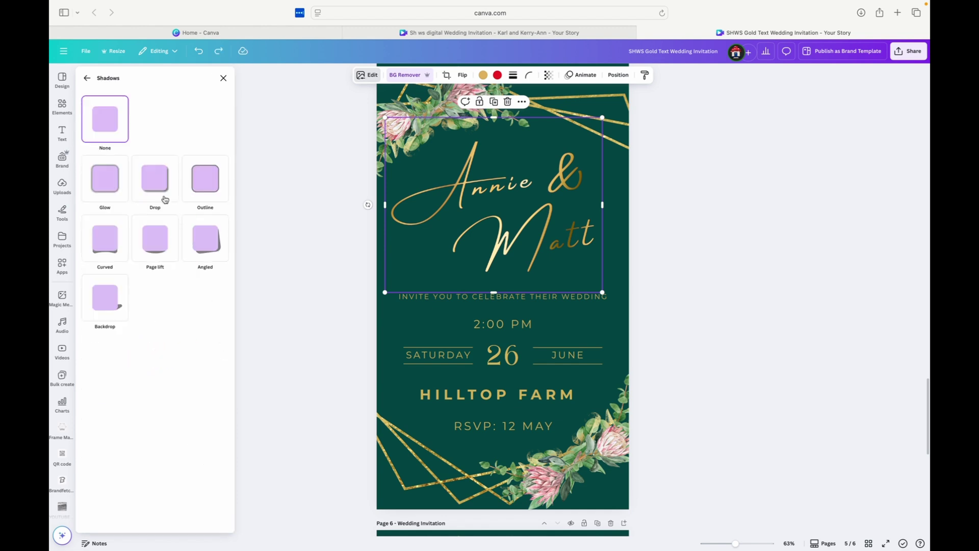
Try a Drop shadow on the gold names image and undo it
{"action": "left_click", "coordinate": [154, 191]}
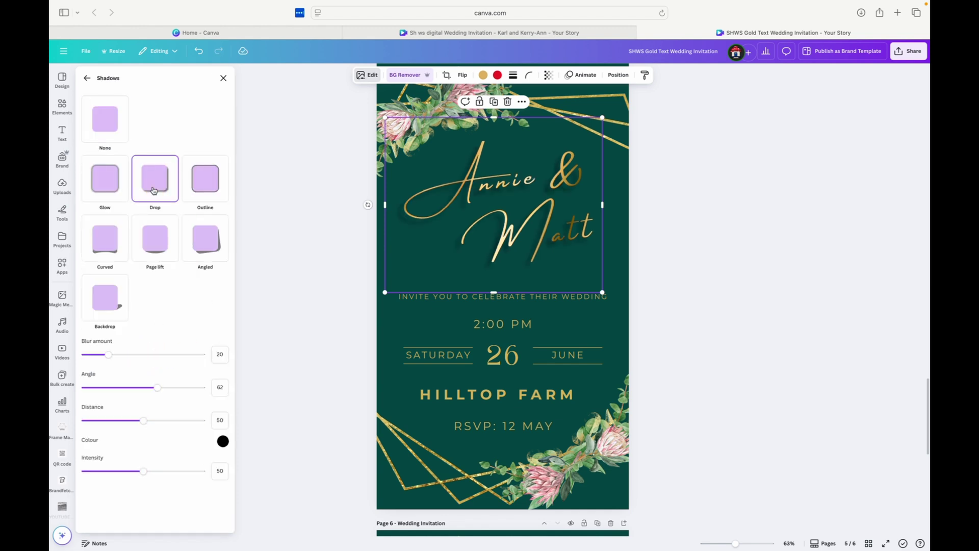
{"action": "key", "text": "super+z"}
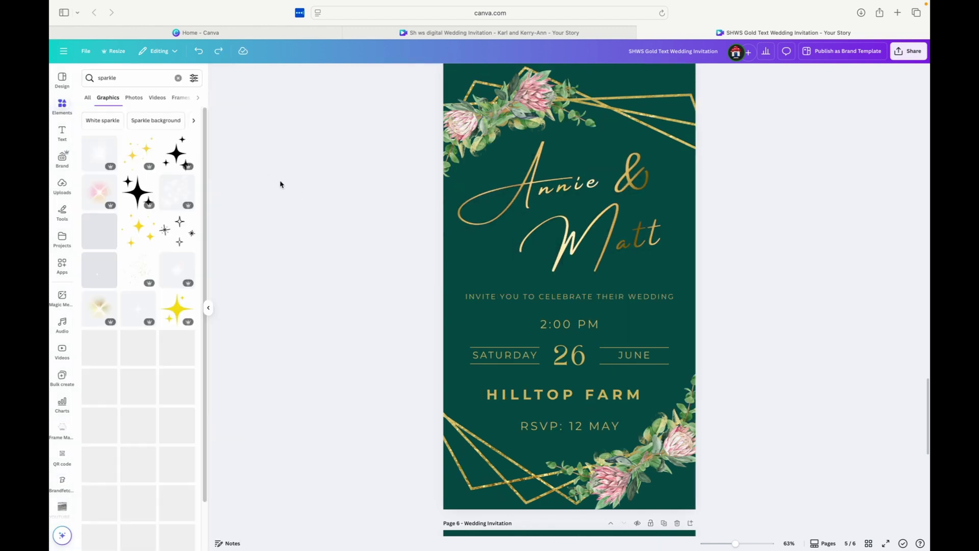
Add the white starburst from the sparkle graphics, rotate it about 17°, shrink it and place it over the first name's letter i
{"action": "left_click", "coordinate": [103, 148]}
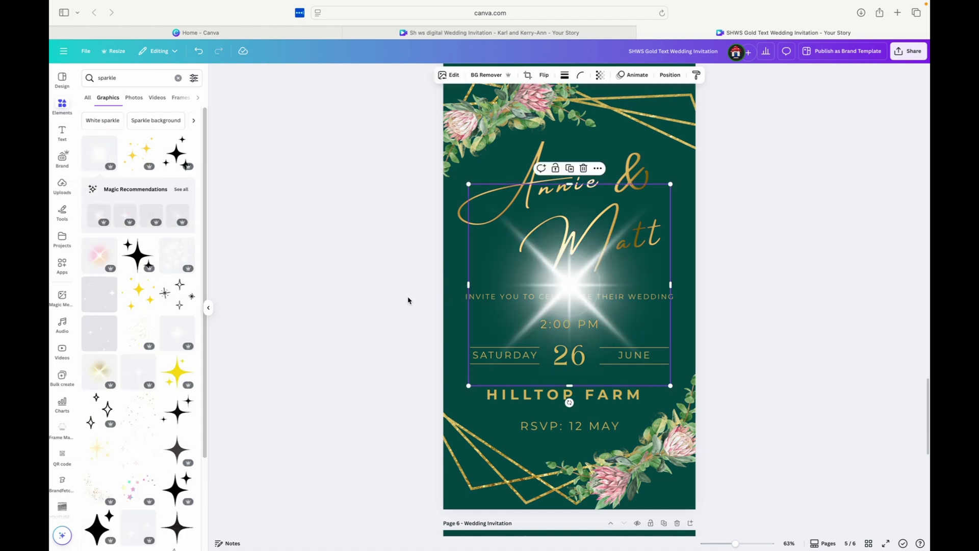
{"action": "left_click_drag", "start_coordinate": [569, 402], "coordinate": [535, 398]}
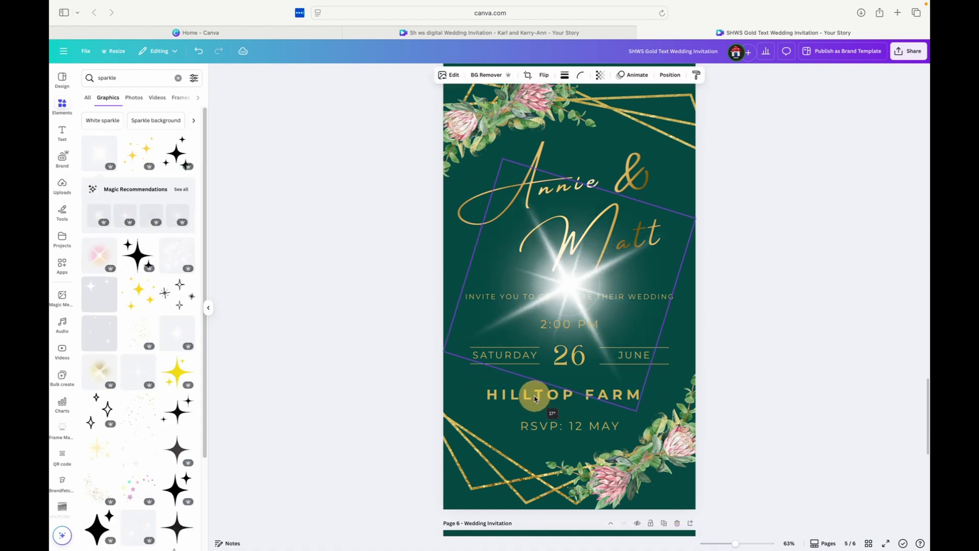
{"action": "left_click_drag", "start_coordinate": [637, 410], "coordinate": [569, 220]}
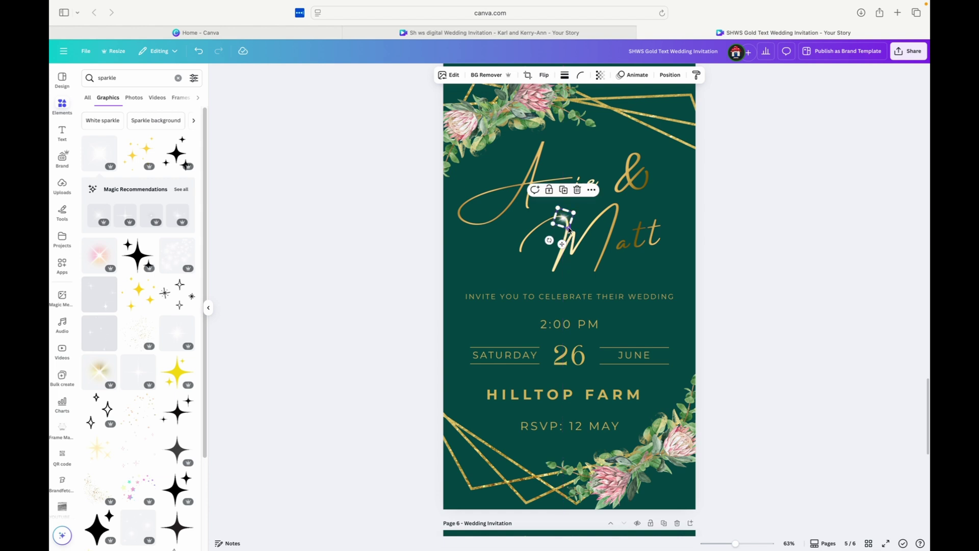
{"action": "mouse_move", "coordinate": [552, 305]}
{"action": "left_mouse_down"}
{"action": "mouse_move", "coordinate": [508, 248]}
{"action": "mouse_move", "coordinate": [572, 227]}
{"action": "left_mouse_up"}
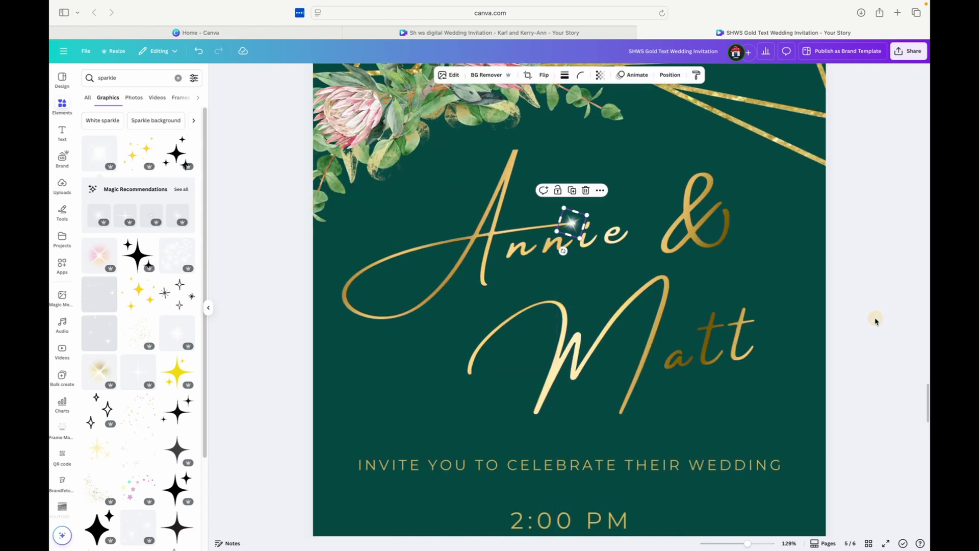
Place a copy of the small white sparkle on the capital M of the second name
{"action": "left_click", "coordinate": [875, 320]}
{"action": "key", "text": "super+minus"}
{"action": "key", "text": "super+minus"}
{"action": "key", "text": "super+minus"}
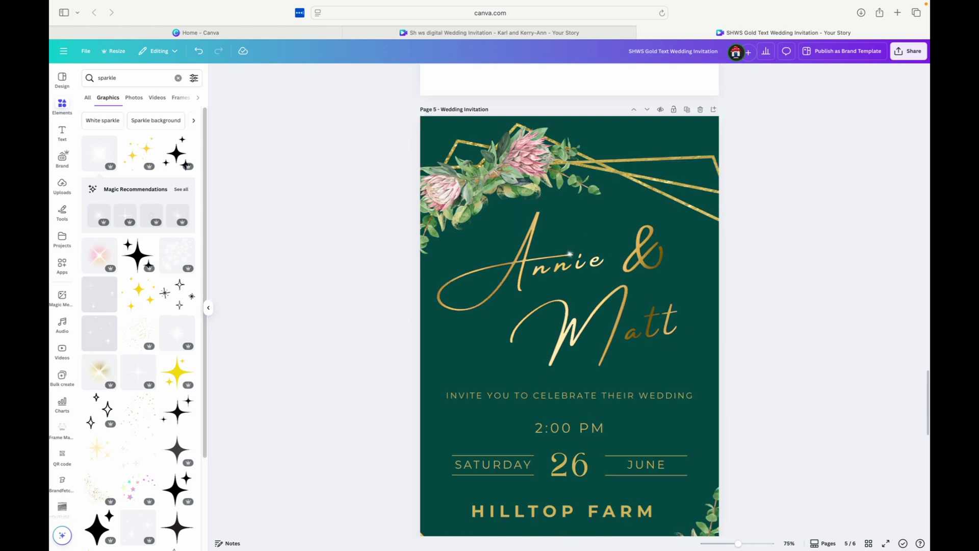
{"action": "left_click", "coordinate": [570, 254]}
{"action": "left_click_drag", "start_coordinate": [570, 254], "coordinate": [568, 347]}
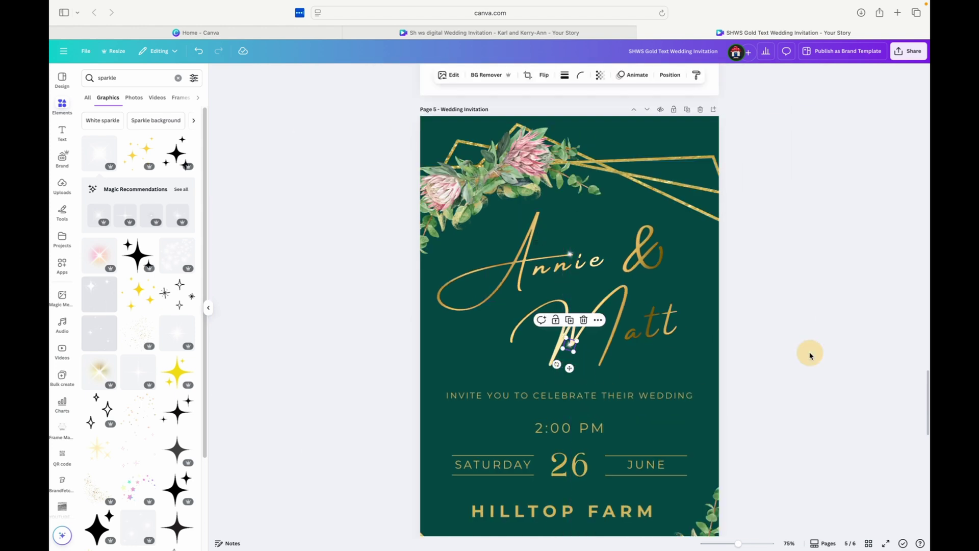
{"action": "left_click", "coordinate": [811, 356]}
Examine the gold names and sparkles on page 5 up close and compare them with the fully gold-textured invitation on page 6
{"action": "left_click_drag", "start_coordinate": [739, 544], "coordinate": [752, 540]}
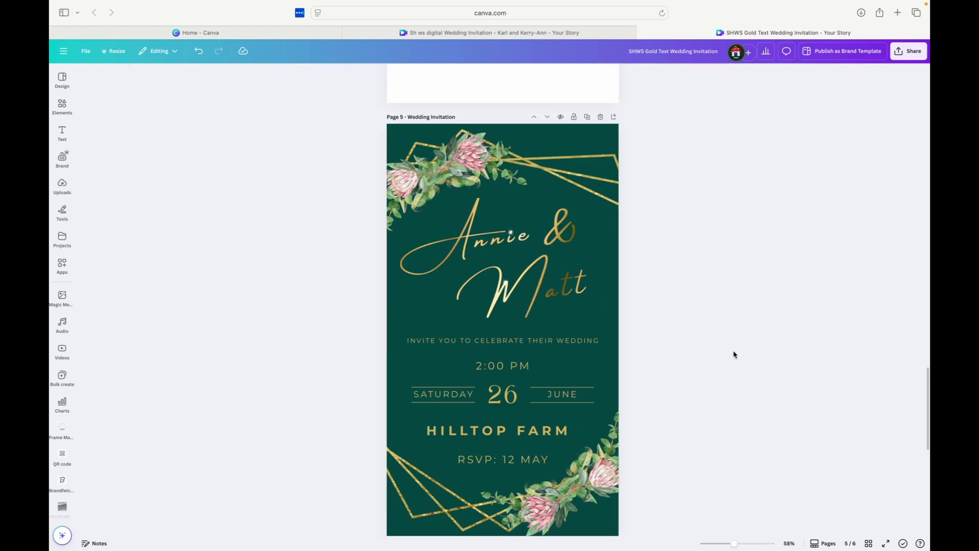
{"action": "scroll", "coordinate": [734, 352], "scroll_direction": "down", "scroll_amount": 2}
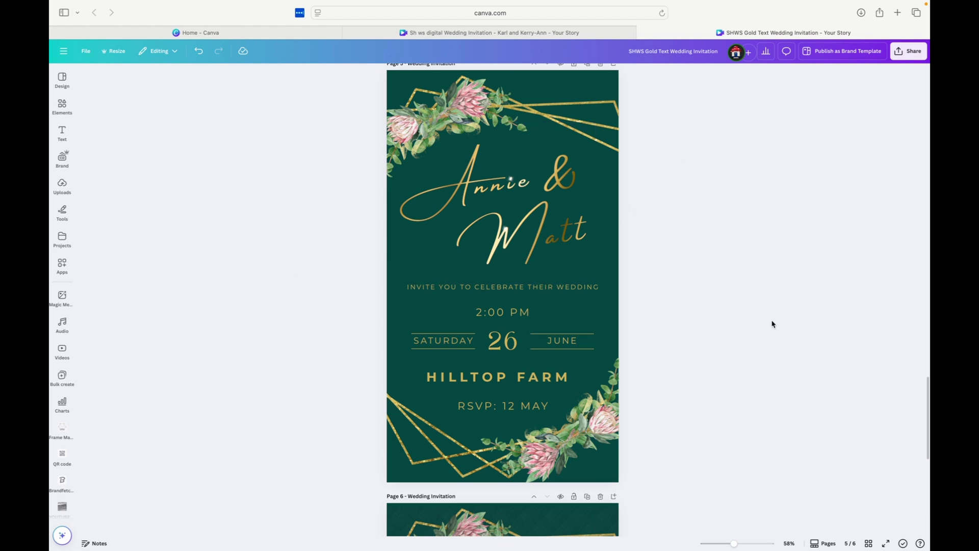
{"action": "scroll", "coordinate": [661, 347], "scroll_direction": "down", "scroll_amount": 7}
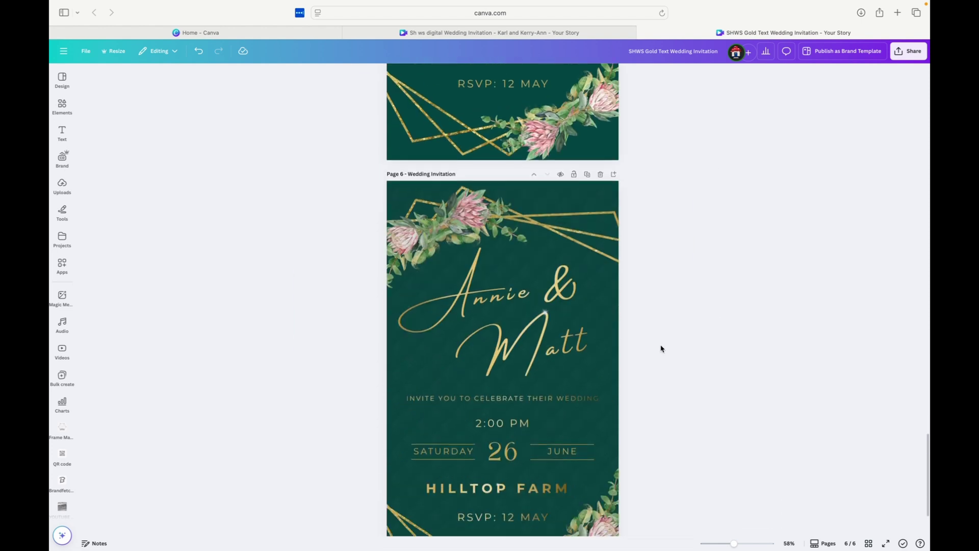
{"action": "scroll", "coordinate": [661, 348], "scroll_direction": "down", "scroll_amount": 1}
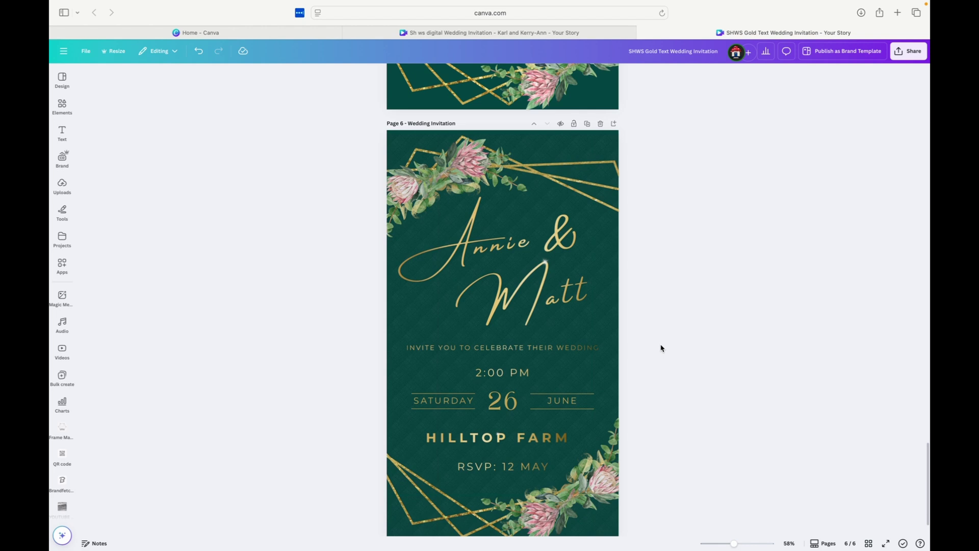
{"action": "left_click_drag", "start_coordinate": [735, 543], "coordinate": [747, 544]}
{"action": "scroll", "coordinate": [735, 416], "scroll_direction": "down", "scroll_amount": 6}
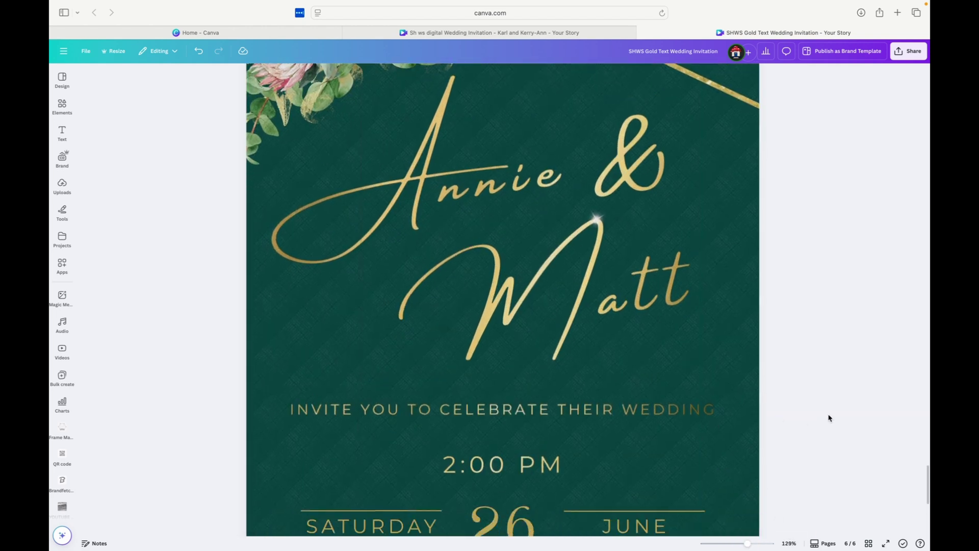
{"action": "scroll", "coordinate": [828, 416], "scroll_direction": "down", "scroll_amount": 4}
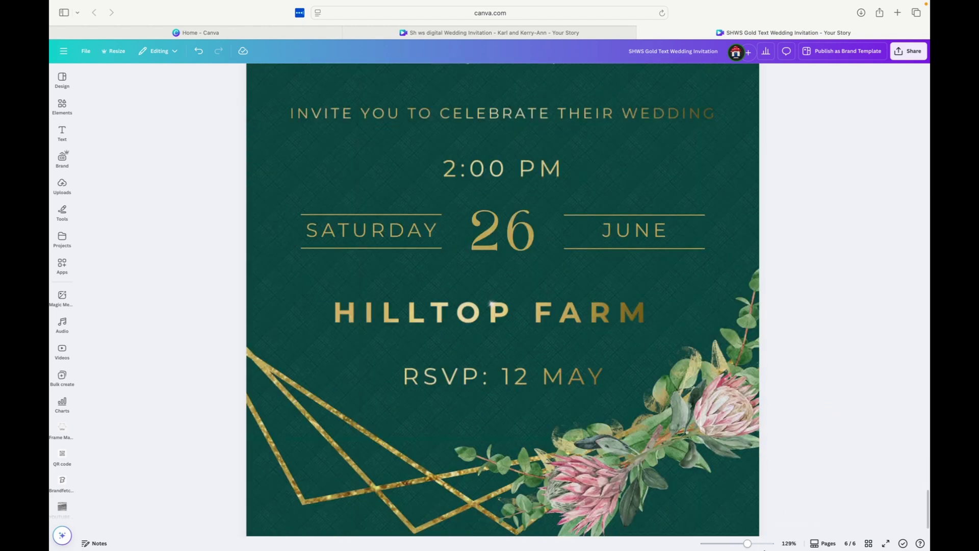
{"action": "left_click_drag", "start_coordinate": [739, 546], "coordinate": [736, 546]}
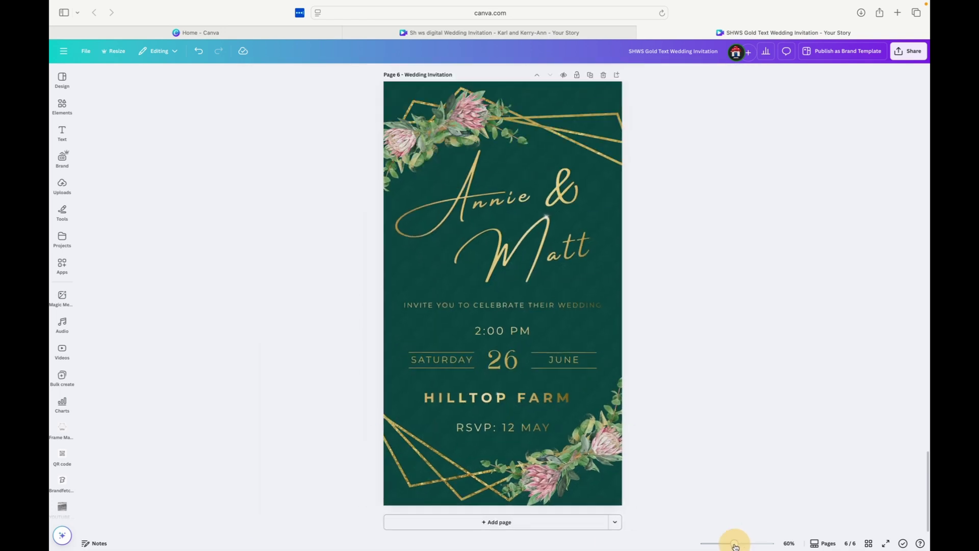